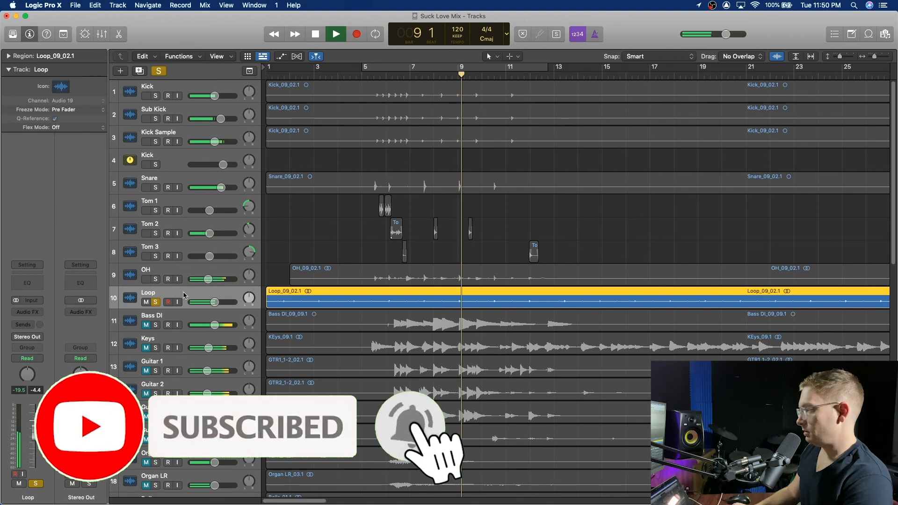
Take the Loop track out of solo during playback and raise its volume to -4.0 dB
key("space")
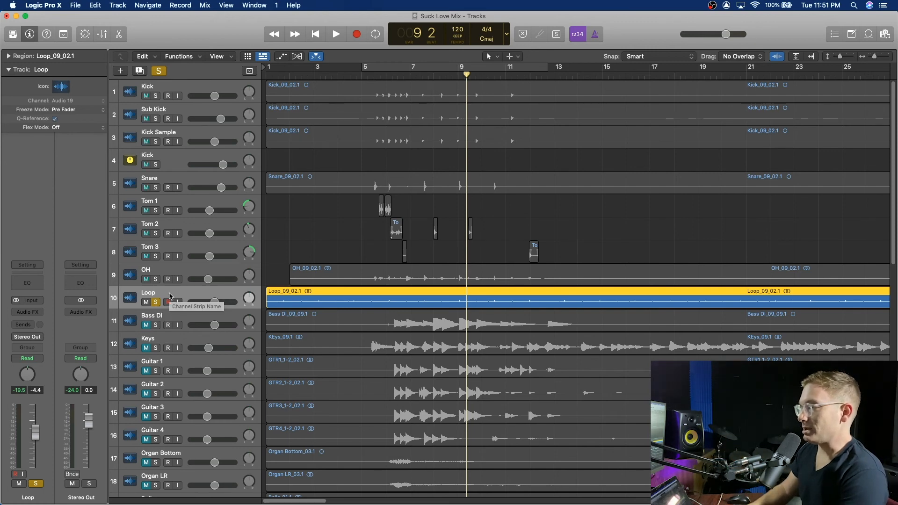
key("space")
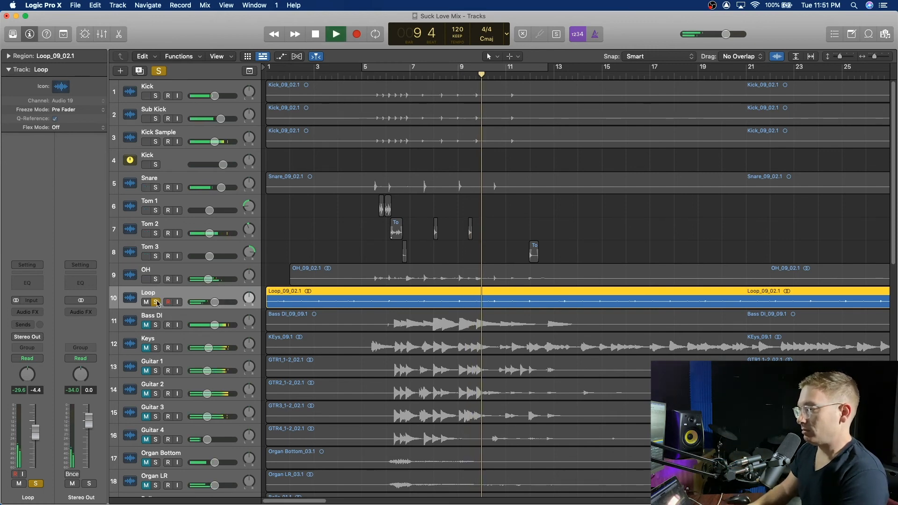
key("s")
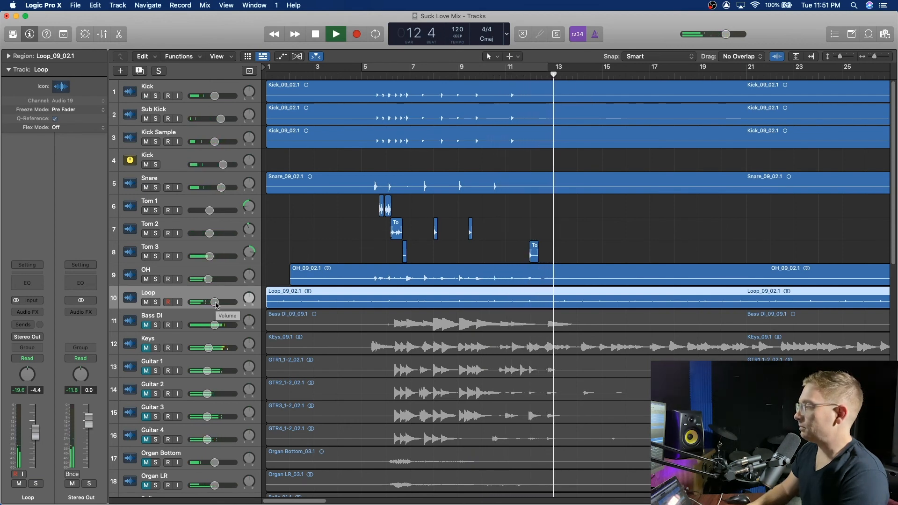
left_click(215, 303)
left_click_drag(215, 302, 216, 302)
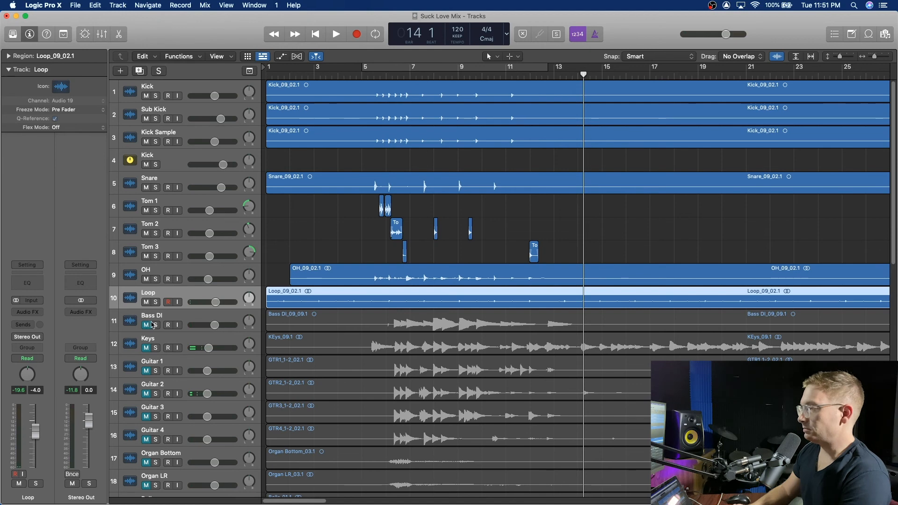
Unmute the Bass DI track and insert the Plugin Alliance bx_console SSL 4000 E in stereo on the Loop track
left_click(146, 326)
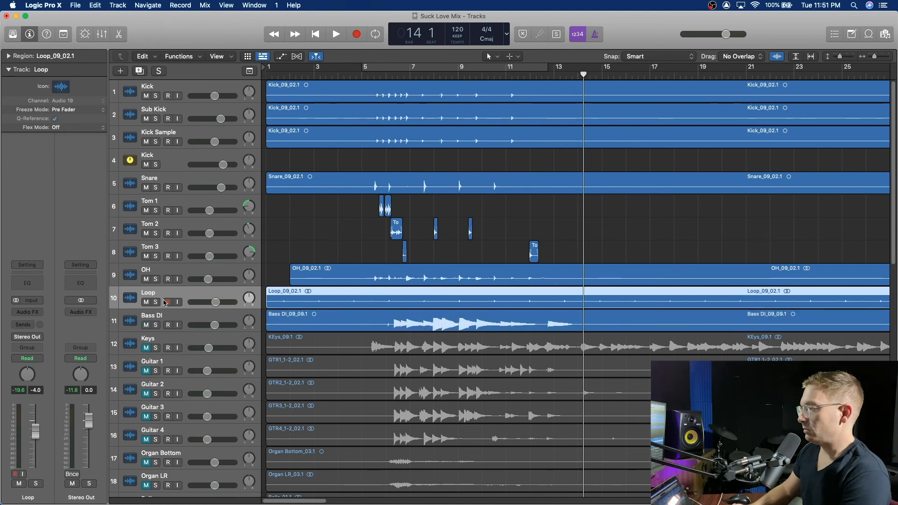
left_click(33, 312)
mouse_move(93, 485)
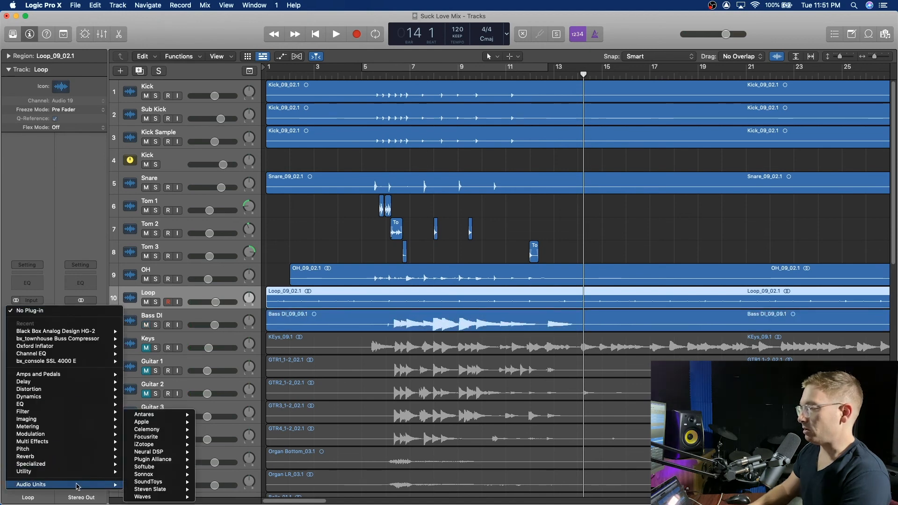
mouse_move(173, 459)
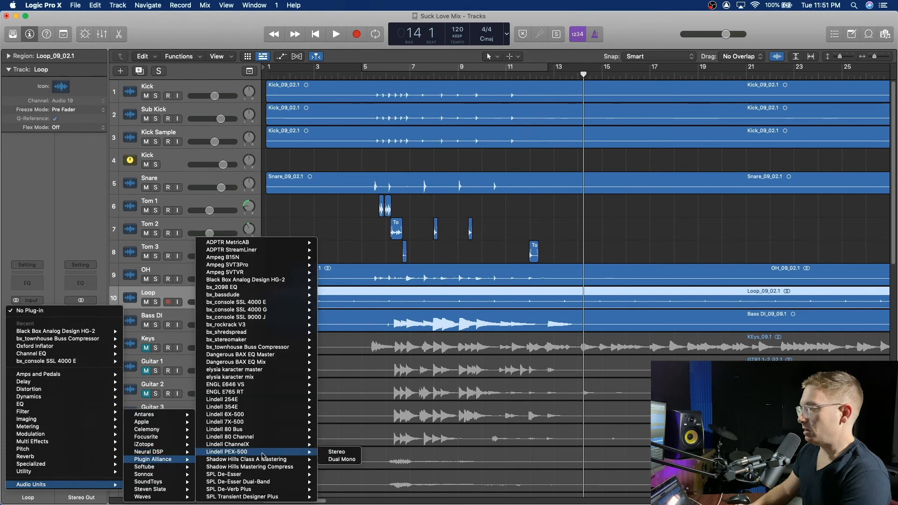
mouse_move(281, 307)
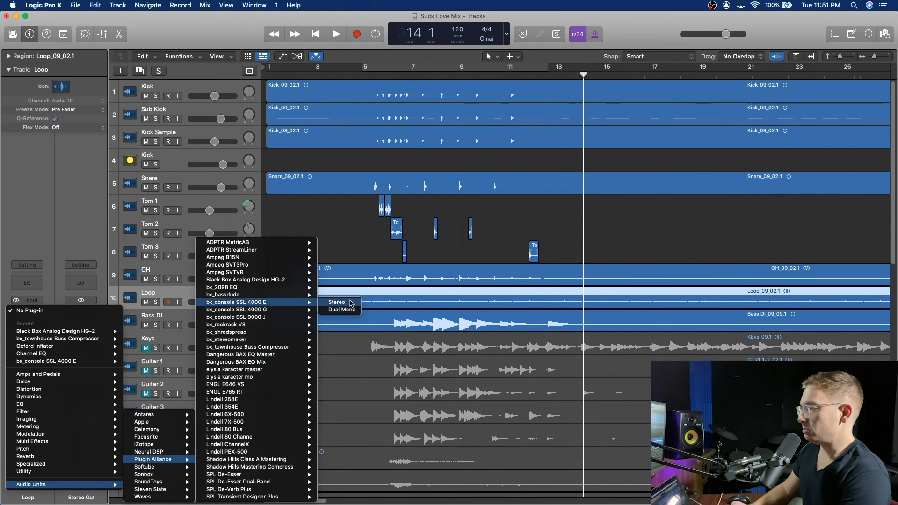
left_click(352, 302)
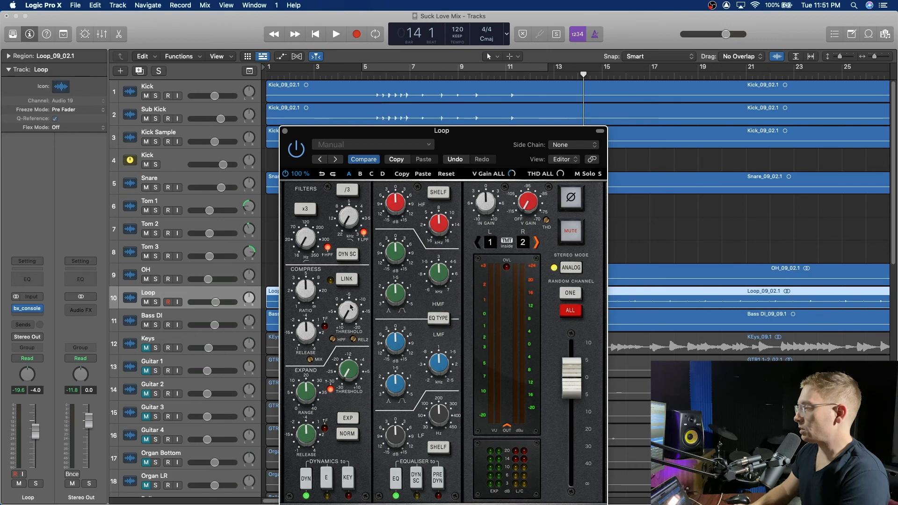
Solo Loop during playback, turn the channel strip's expander range to its minimum and adjust the compressor threshold
left_click(155, 303)
key("space")
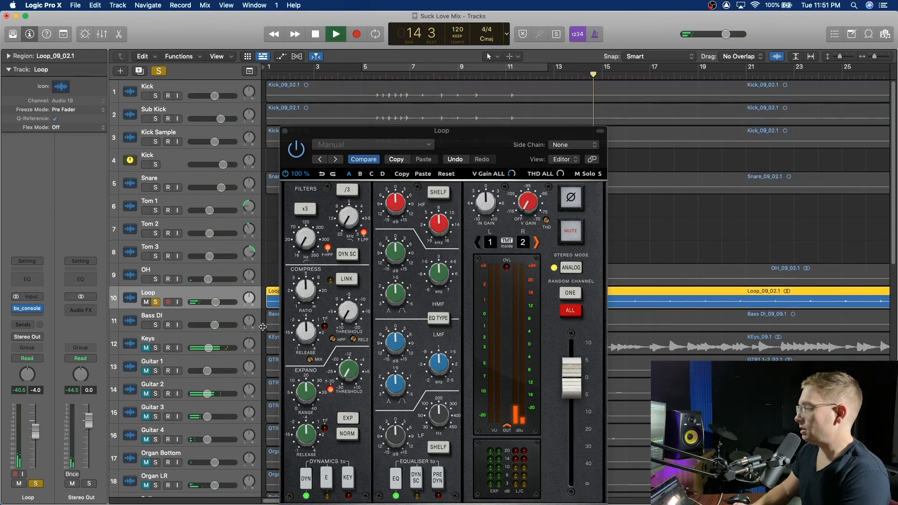
left_click(339, 419)
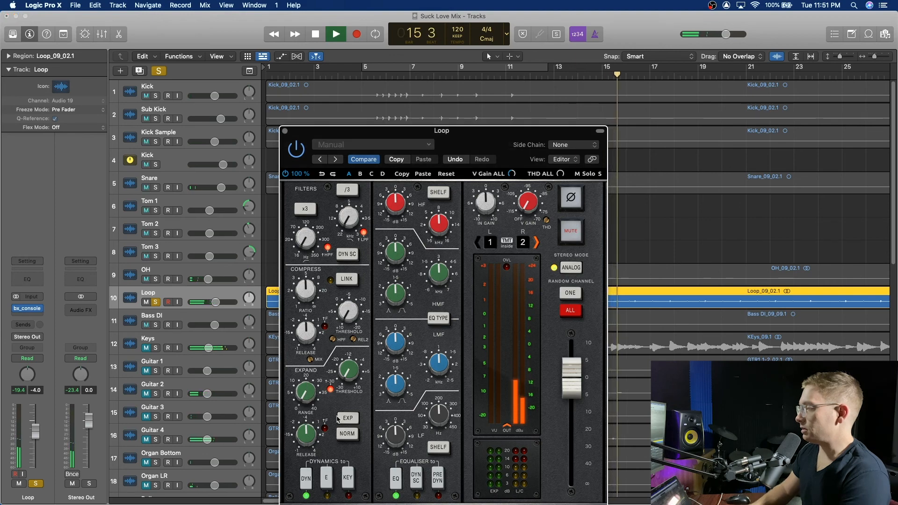
mouse_move(352, 295)
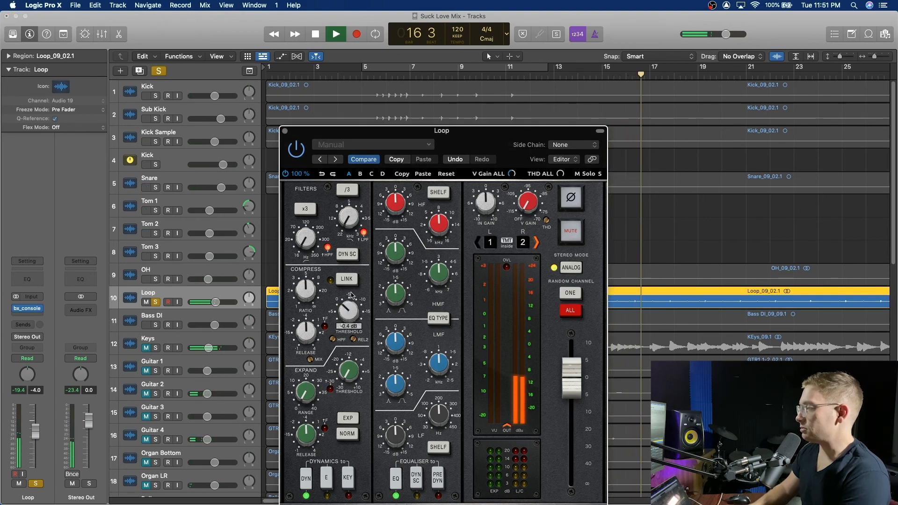
left_click_drag(351, 295, 352, 337)
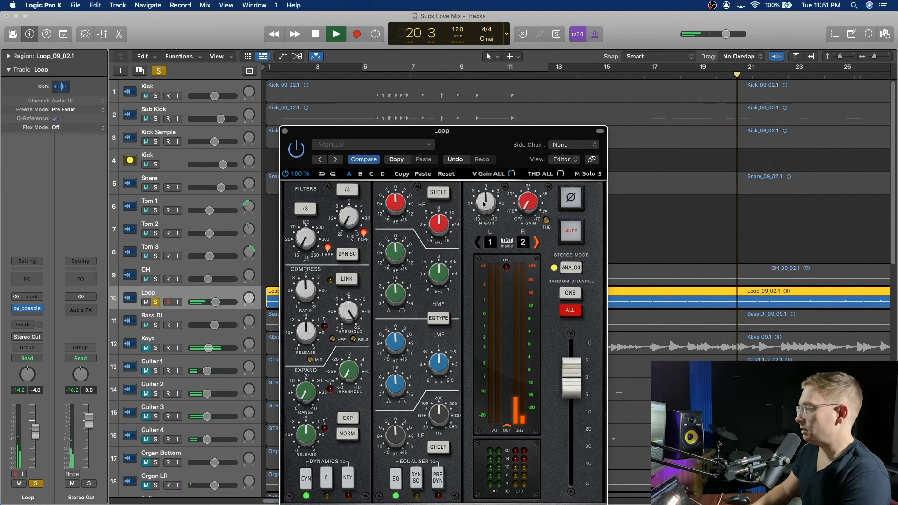
Raise the input gain of Loop's console plug-in while listening, and close the plug-in window
key("space")
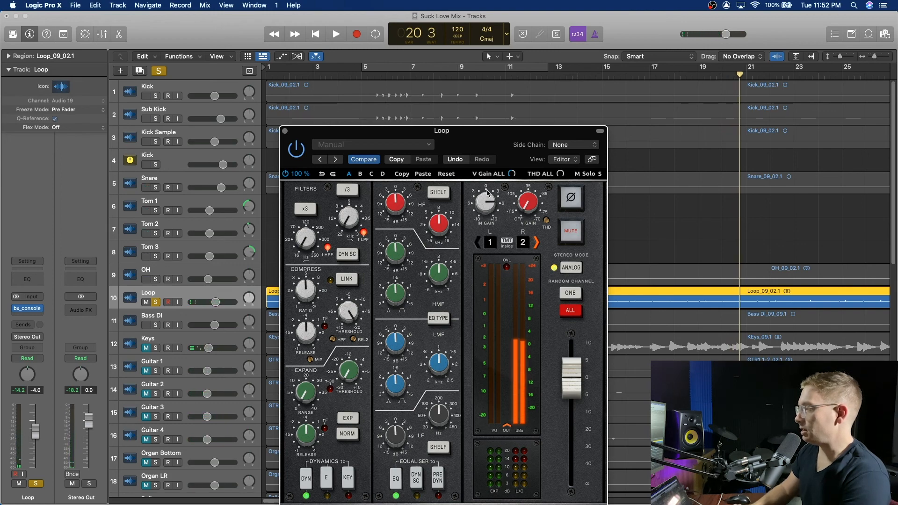
key("space")
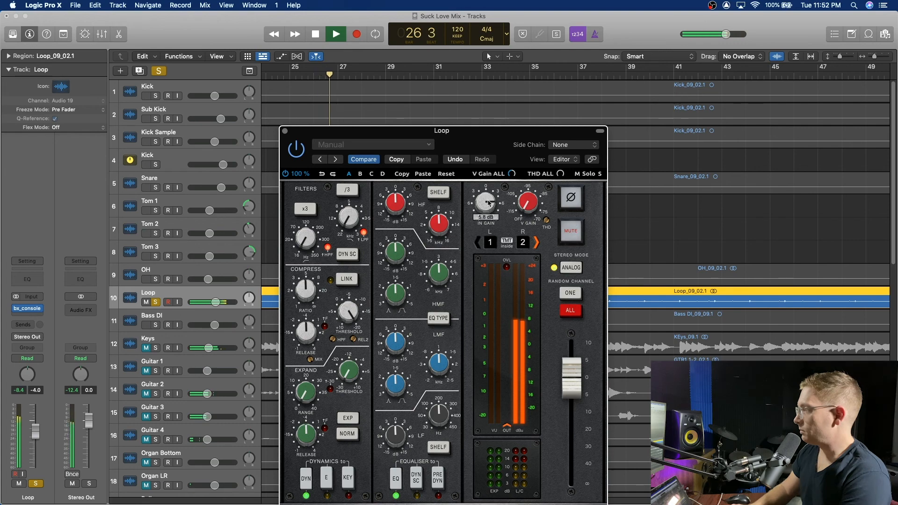
mouse_move(491, 201)
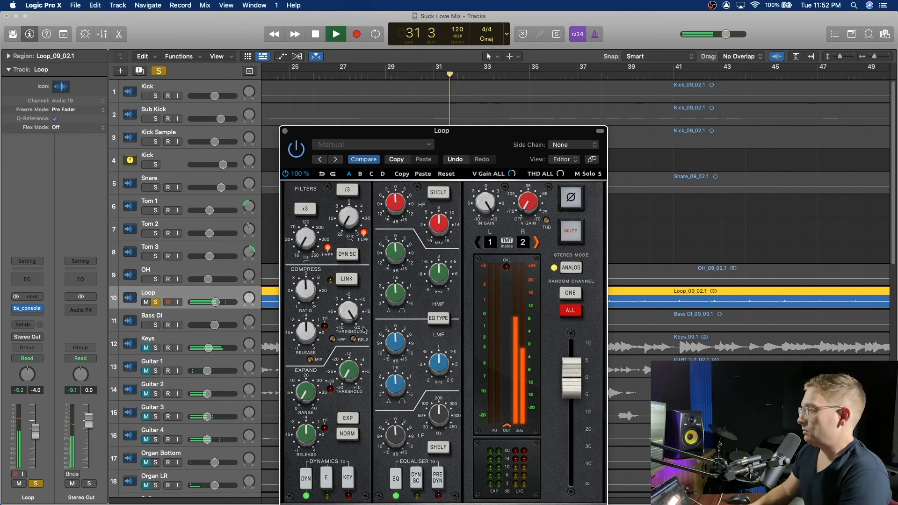
key("space")
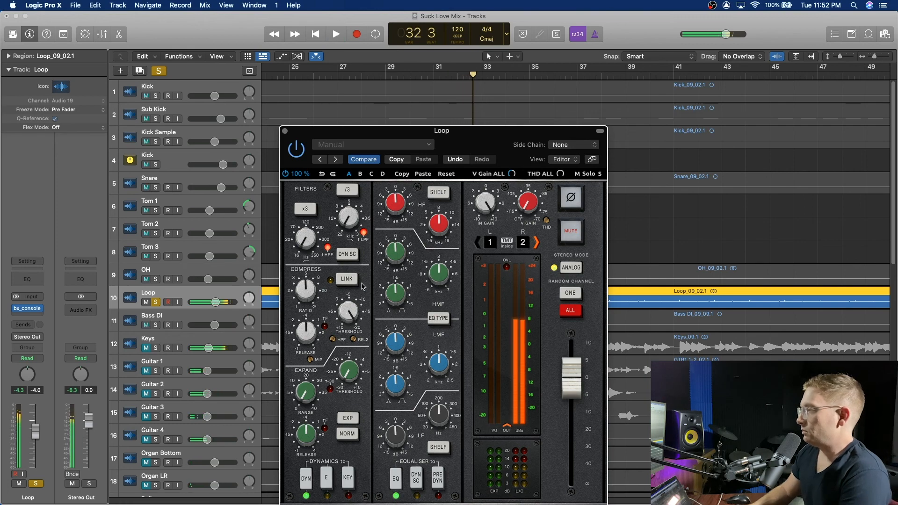
left_click(285, 132)
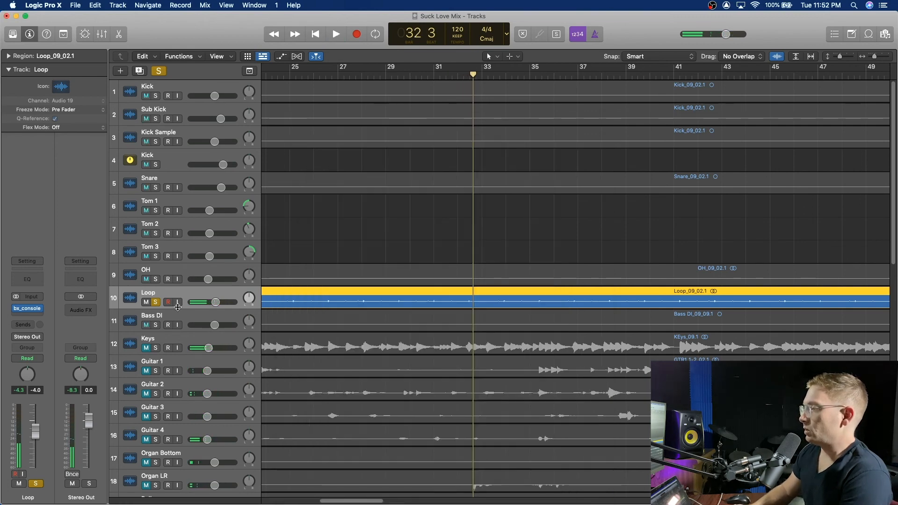
Take Loop out of solo and lower its volume to -5.3 dB while playing the mix
key("space")
key("s")
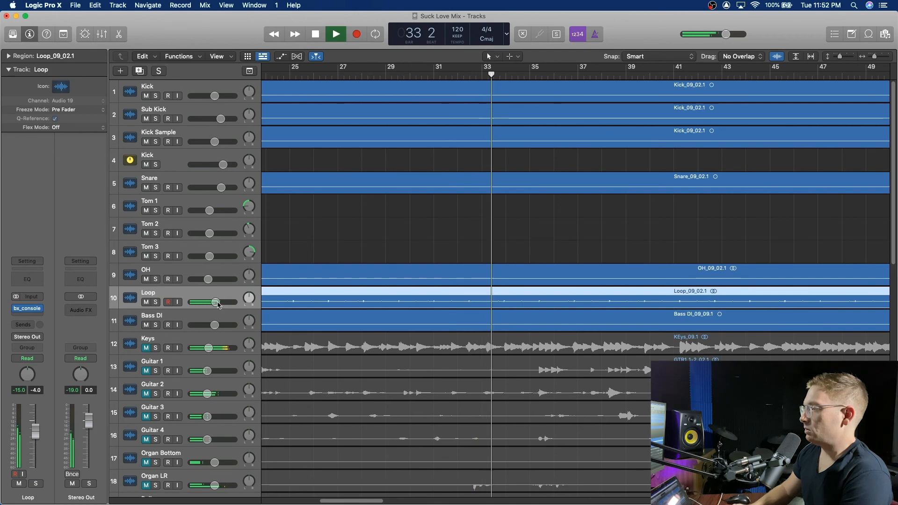
left_click_drag(218, 305, 213, 302)
key("space")
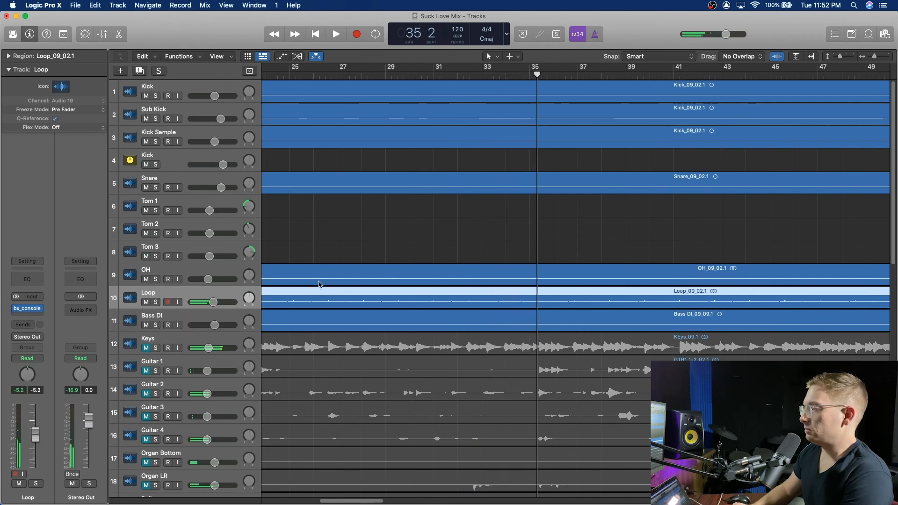
Solo Bass DI and play it with the cycle range set from just after bar 6 to between bars 12 and 13
scroll(381, 268, "left", 15)
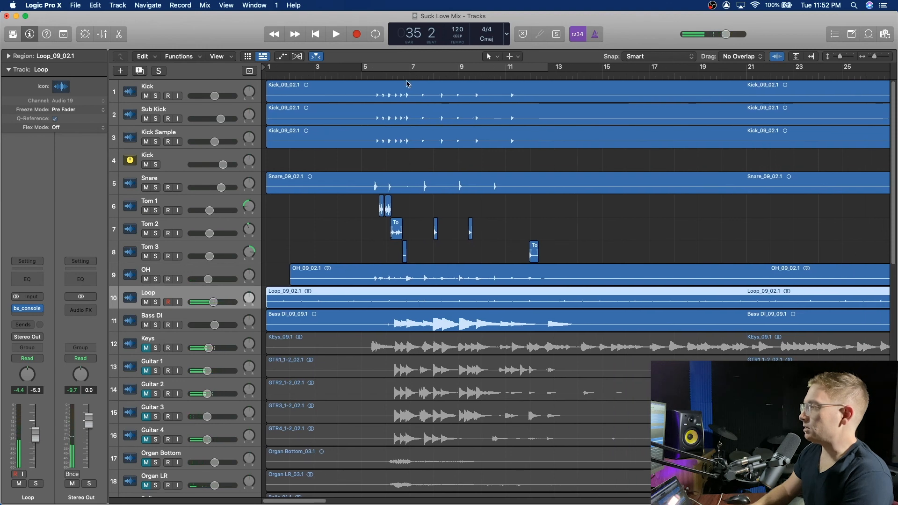
left_click(399, 75)
left_click(416, 66)
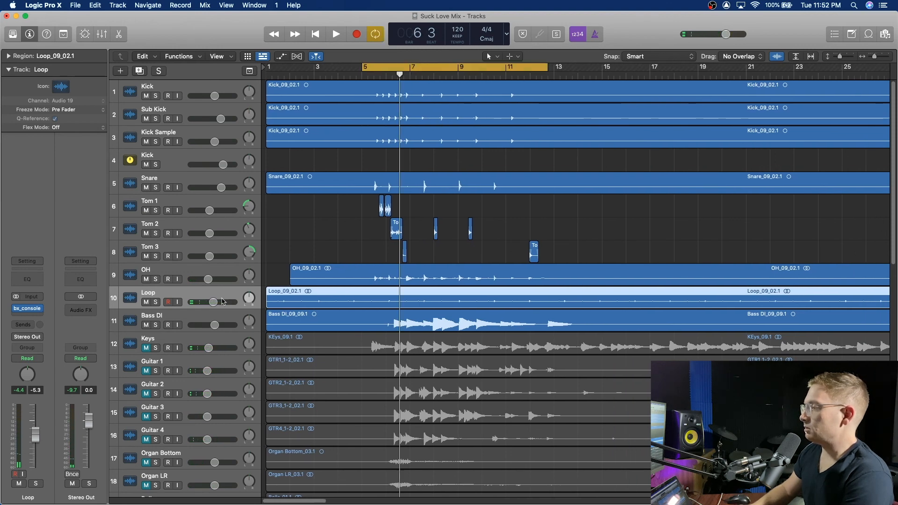
left_click(156, 325)
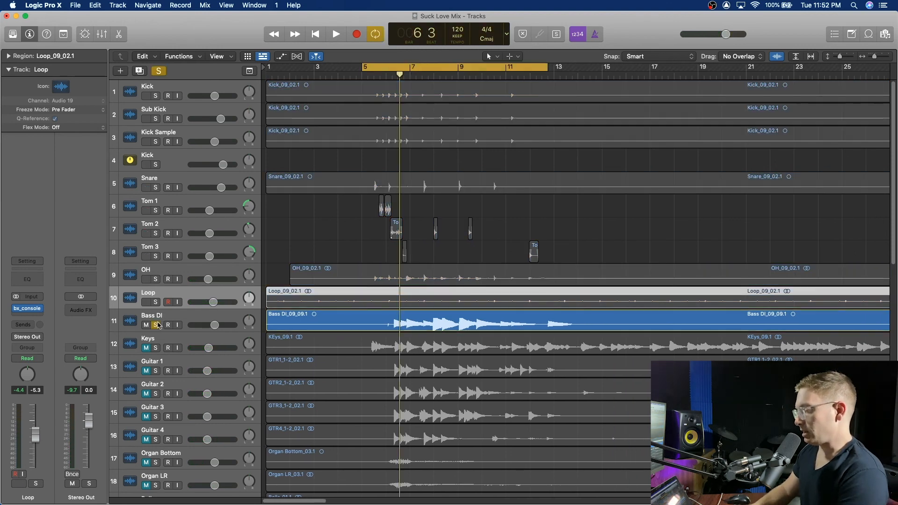
key("space")
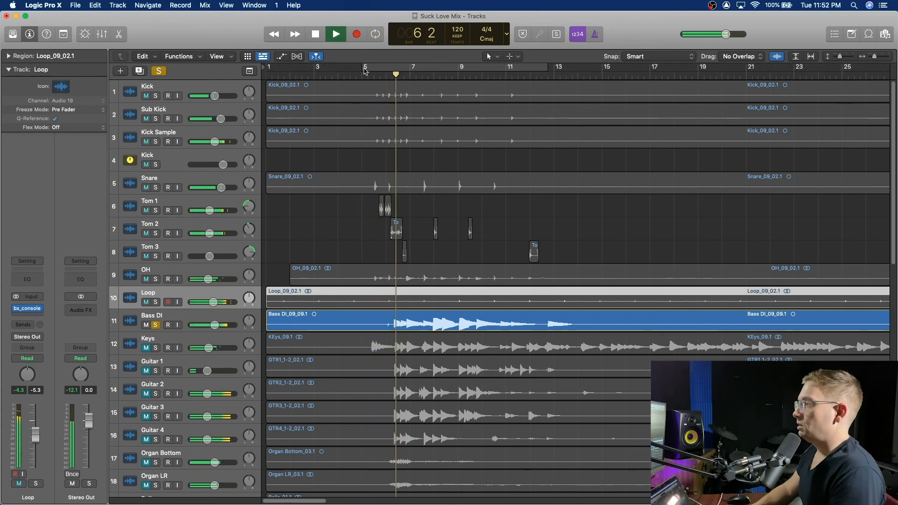
left_click_drag(364, 67, 393, 67)
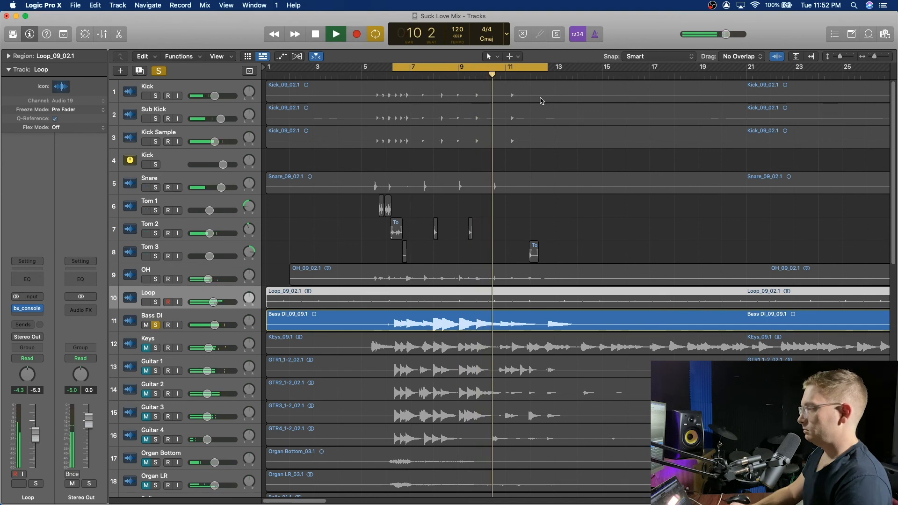
Insert the Plugin Alliance bx_console SSL 4000 E in mono on the Bass DI track
left_click(170, 319)
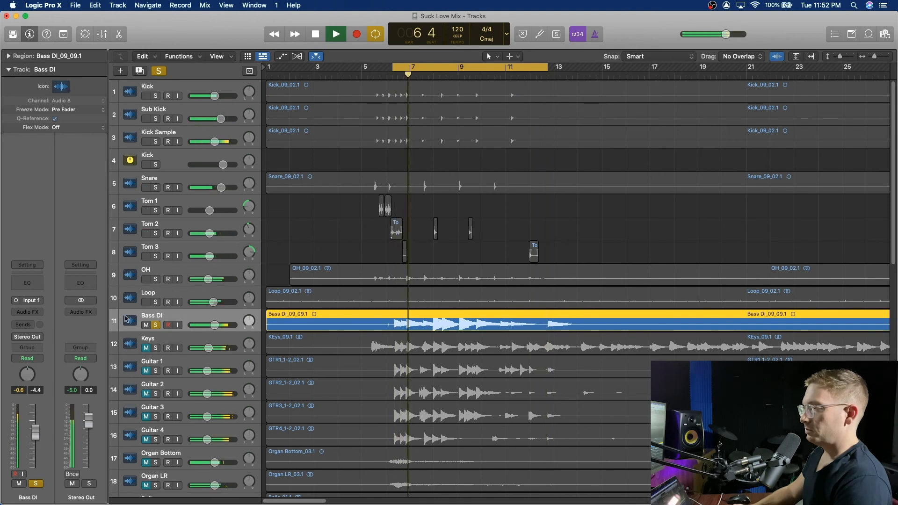
left_click(34, 312)
mouse_move(33, 484)
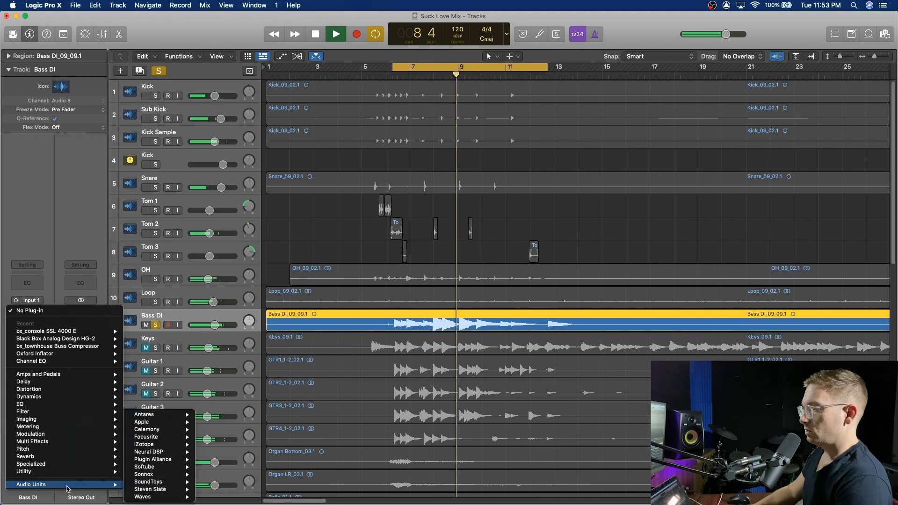
mouse_move(160, 497)
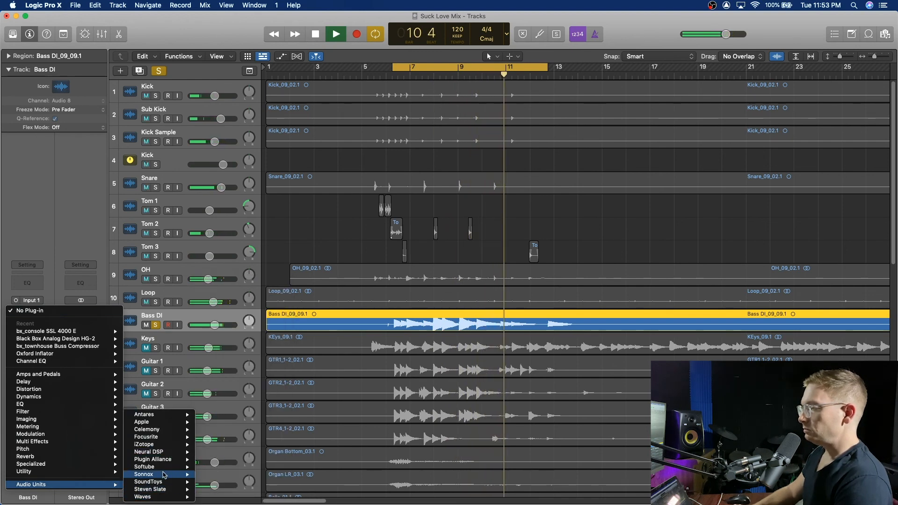
mouse_move(161, 459)
mouse_move(249, 468)
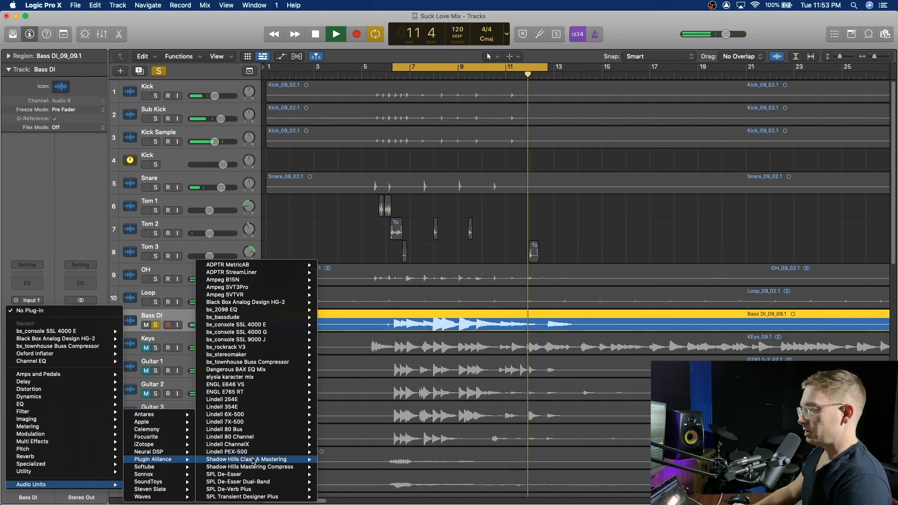
mouse_move(287, 324)
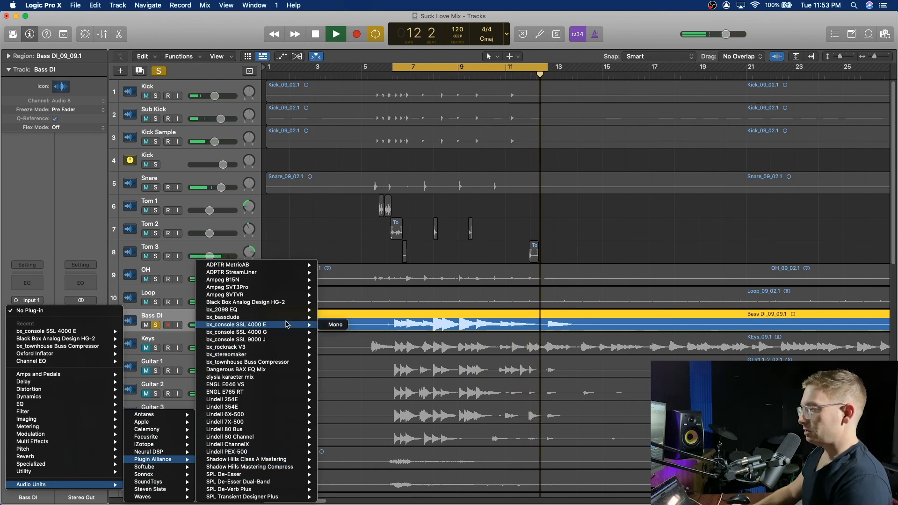
left_click(335, 325)
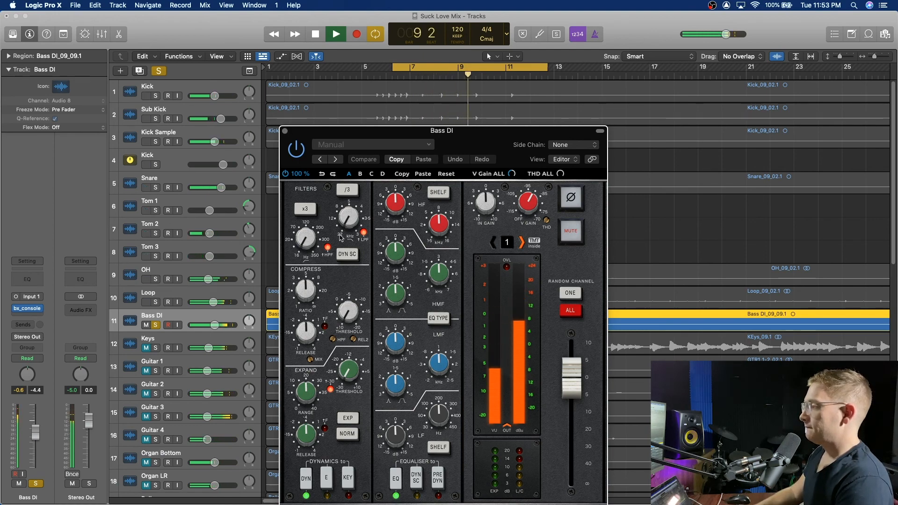
Adjust the Bass DI plug-in's low-pass filter and compressor threshold, turn the expander range to its minimum, and close the plug-in
left_click_drag(349, 219, 357, 200)
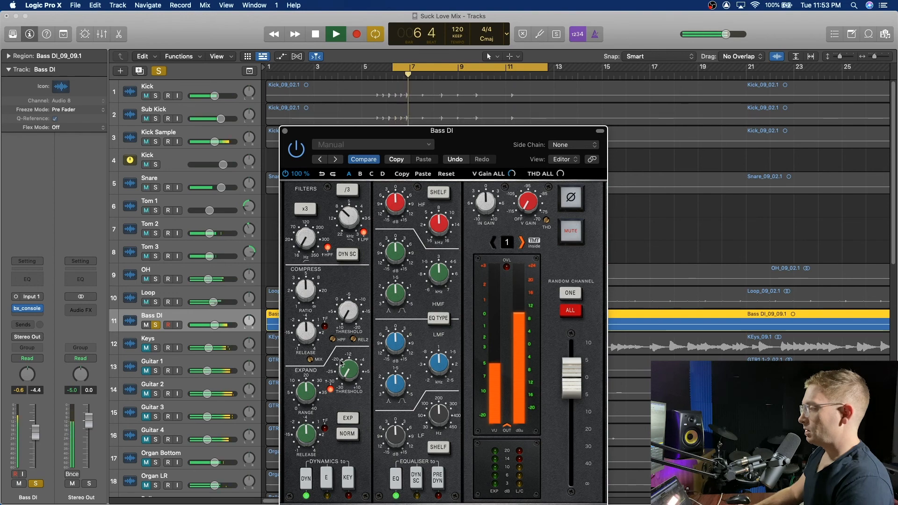
left_click(308, 389)
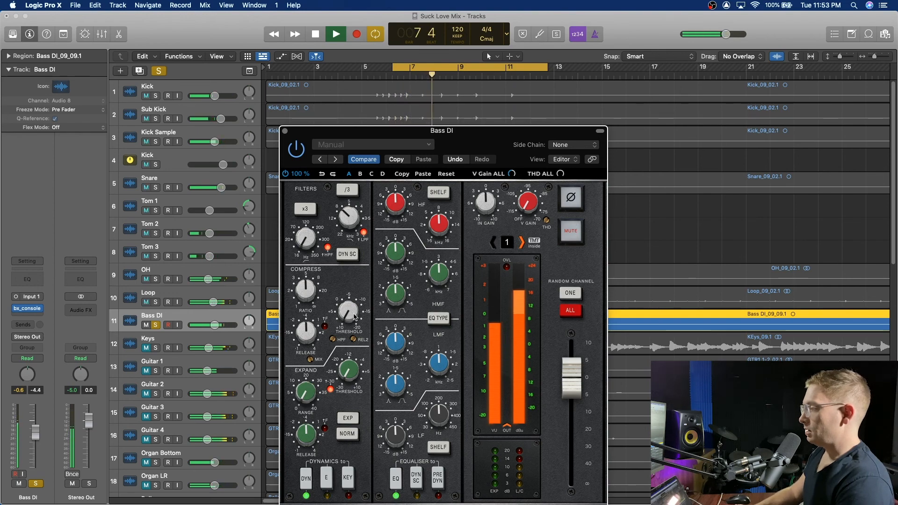
mouse_move(361, 298)
left_click_drag(361, 298, 361, 303)
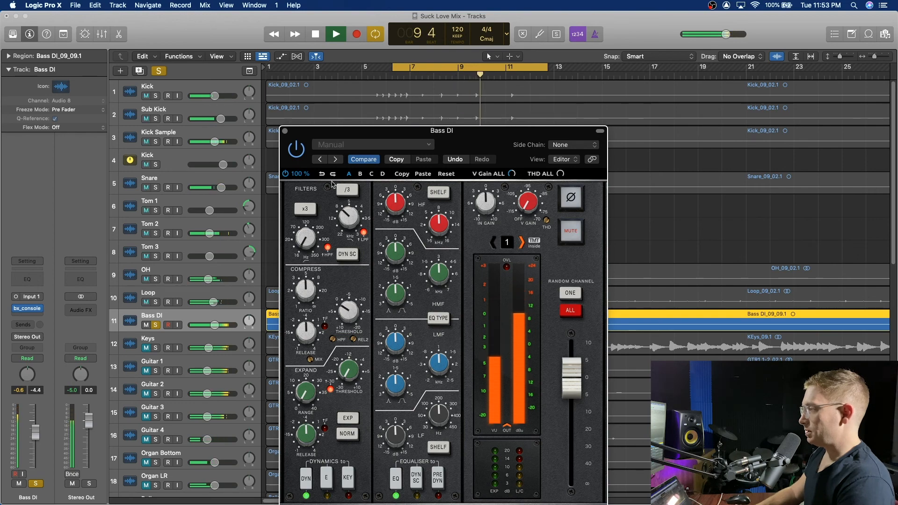
left_click(285, 131)
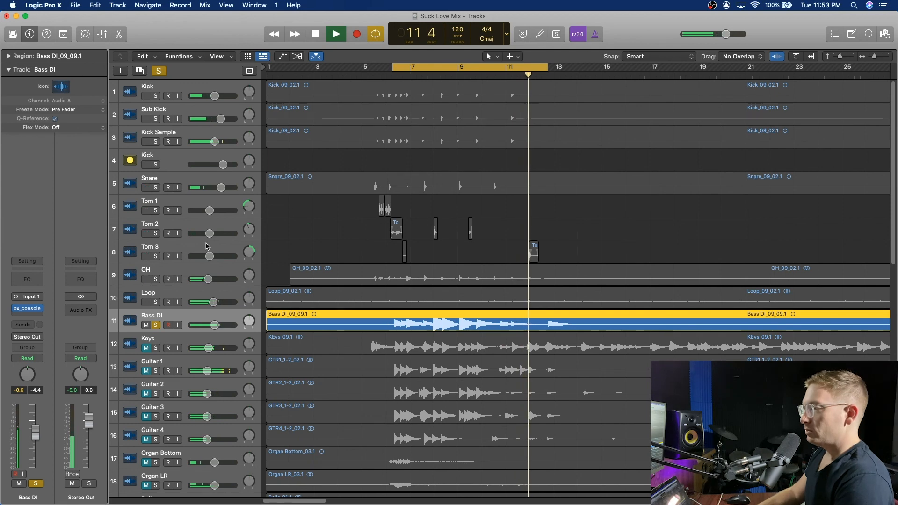
Stop playback and take the Bass DI track out of solo
key("space")
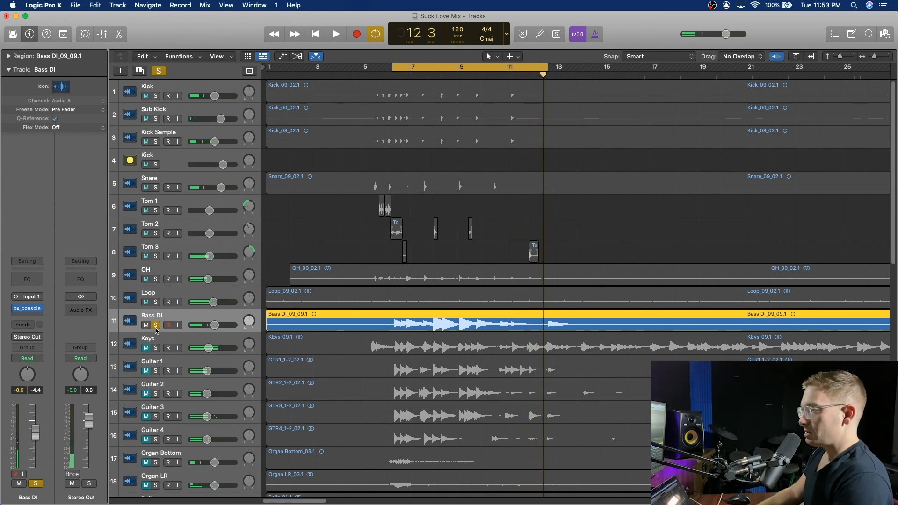
left_click(156, 328)
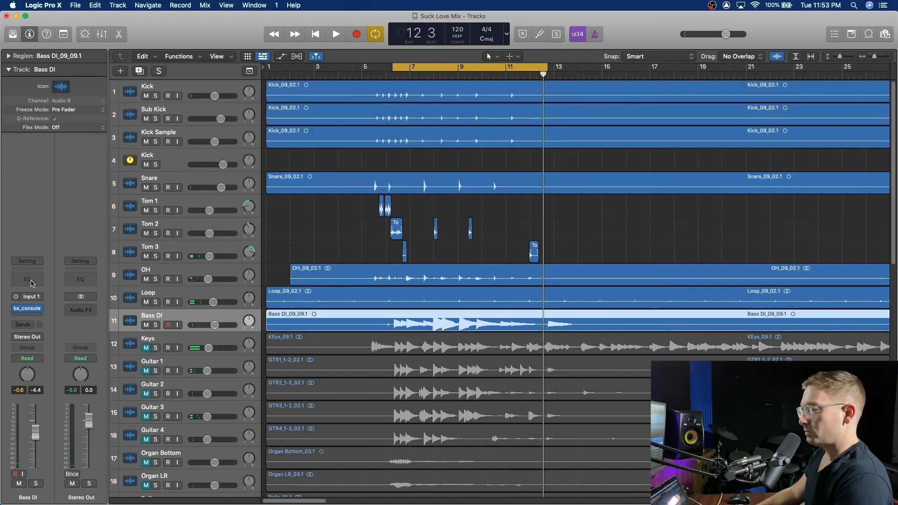
left_click(27, 318)
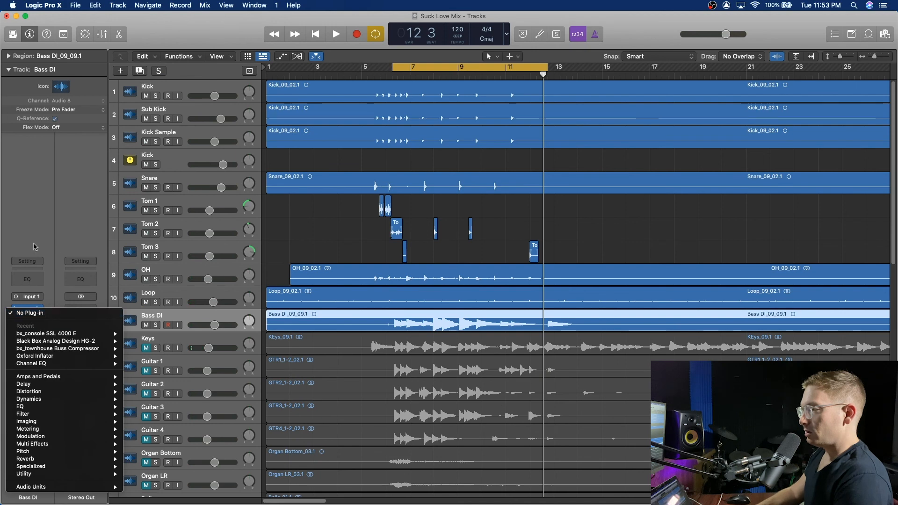
left_click(34, 246)
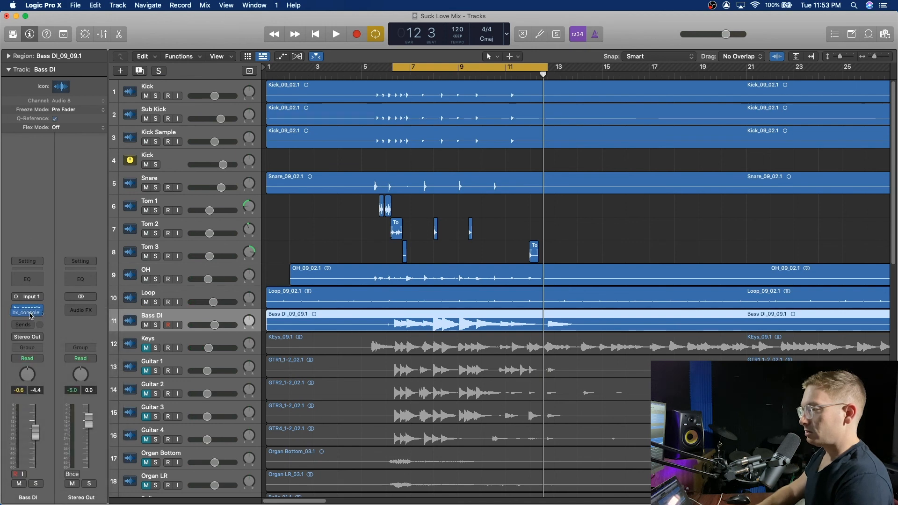
left_click(28, 310)
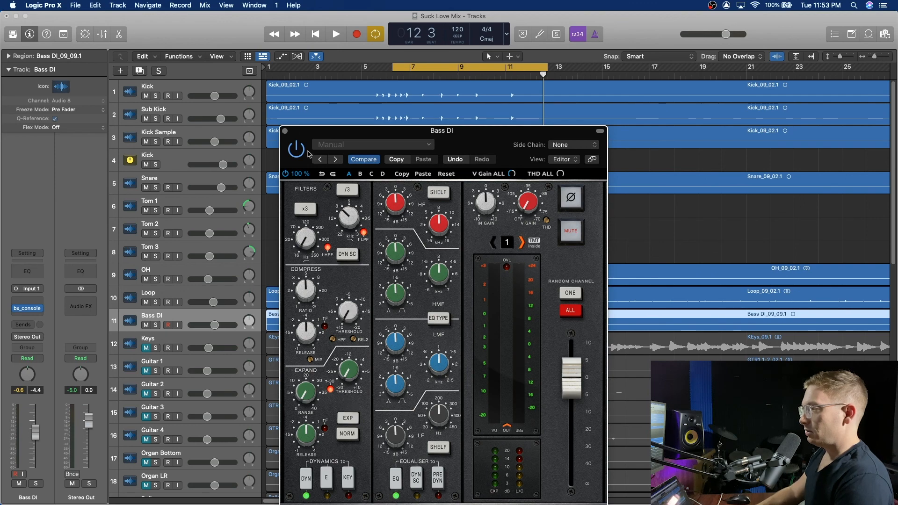
left_click(285, 132)
Insert the Plugin Alliance Ampeg SVT3Pro in mono ahead of bx_console on the Bass DI track
left_click(37, 300)
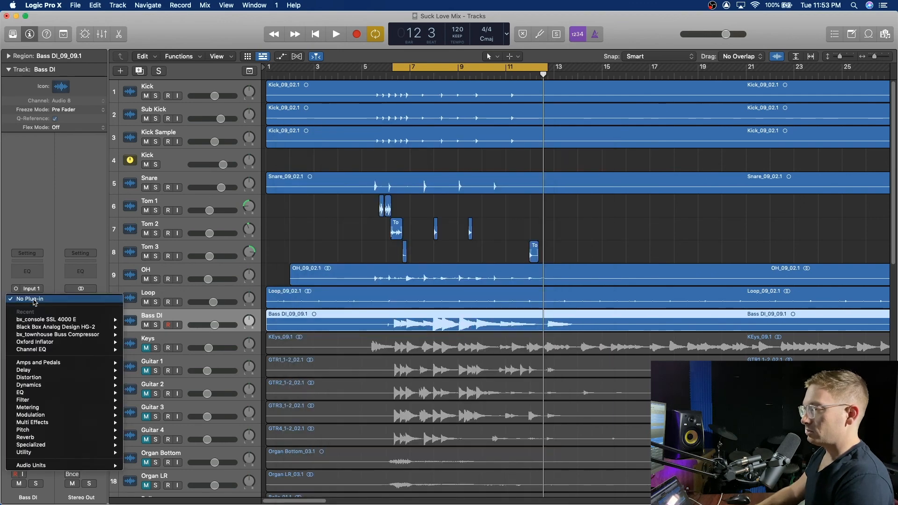
mouse_move(100, 467)
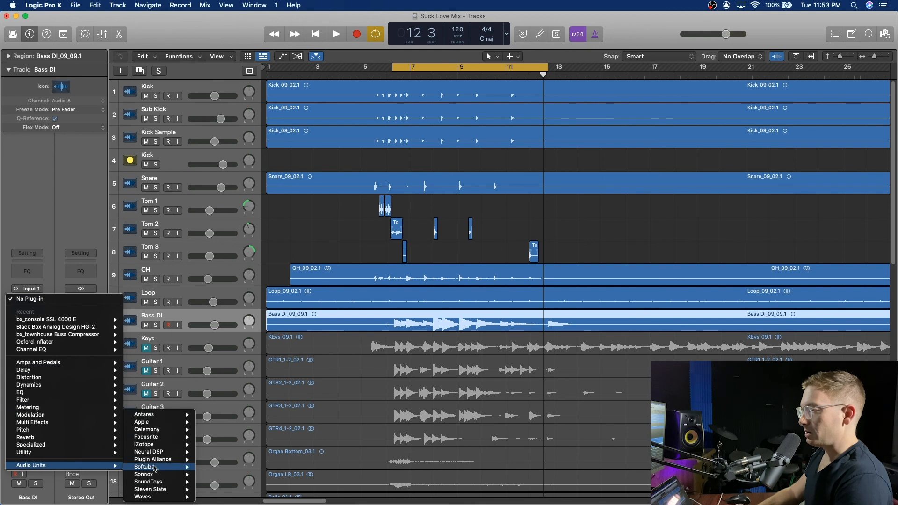
mouse_move(157, 459)
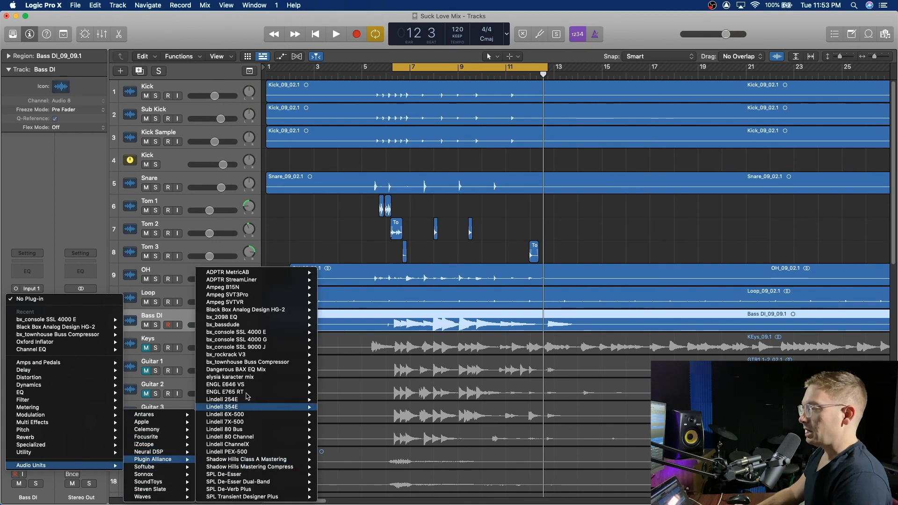
mouse_move(255, 301)
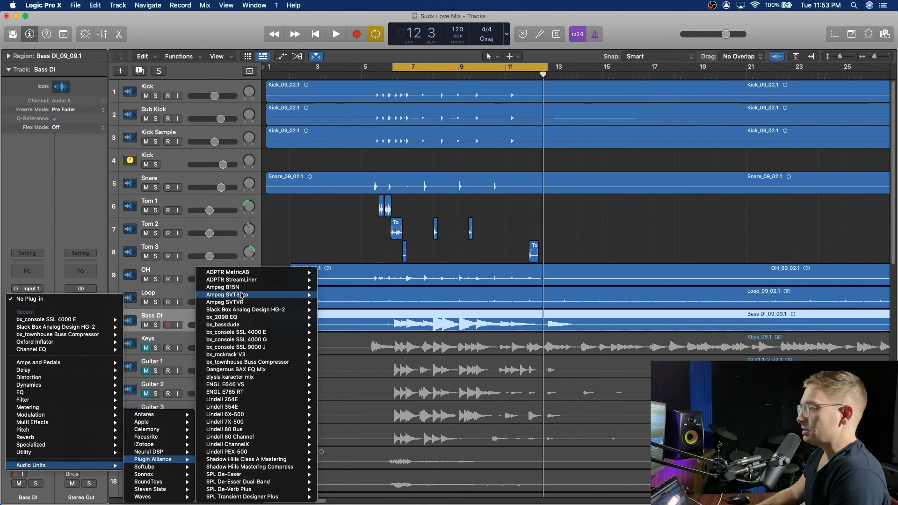
mouse_move(287, 298)
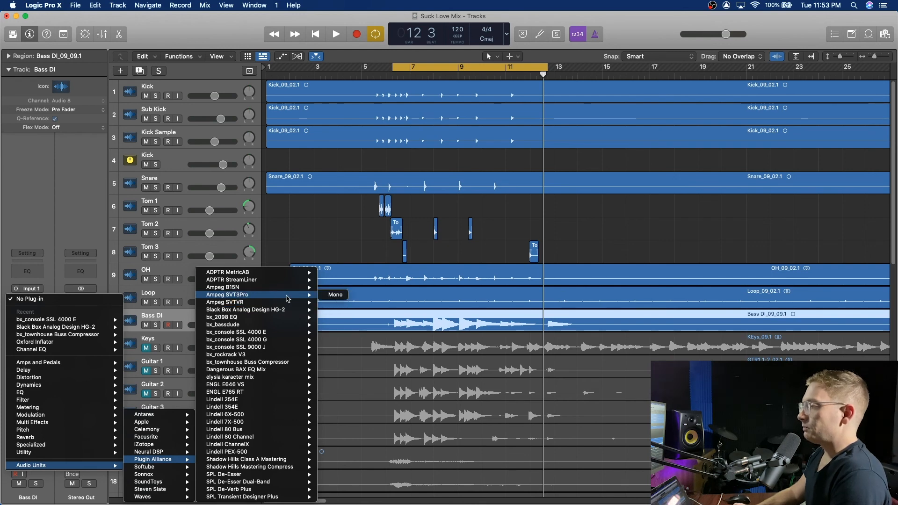
left_click(336, 295)
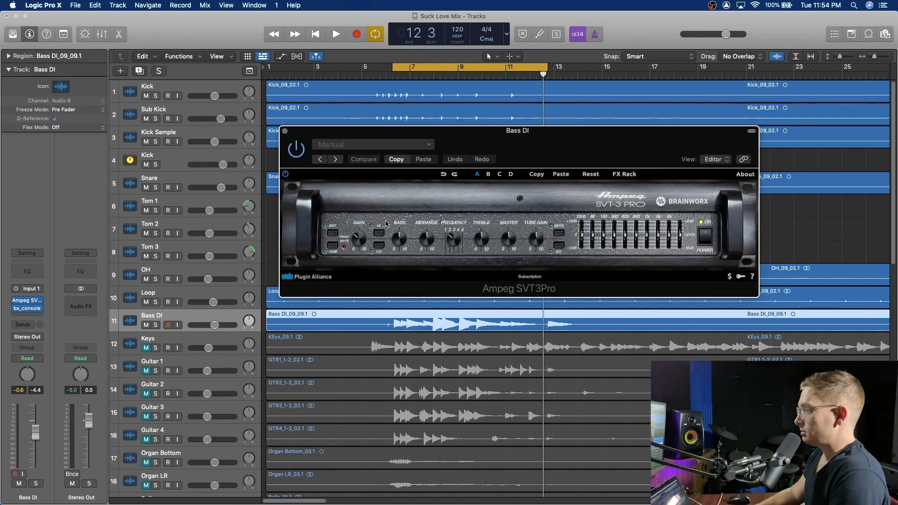
Play Bass DI in solo and switch on the Ampeg amp's HI and BRT options while adjusting its tone
key("space")
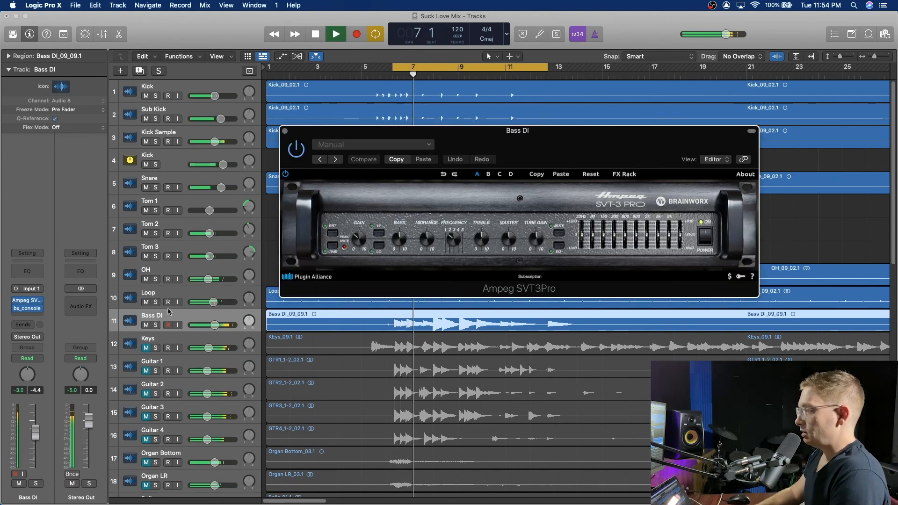
key("s")
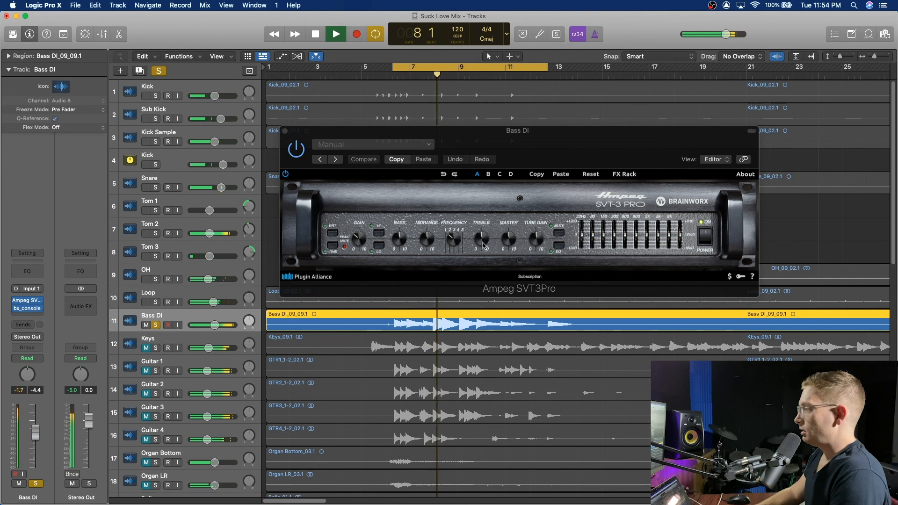
left_click(522, 243)
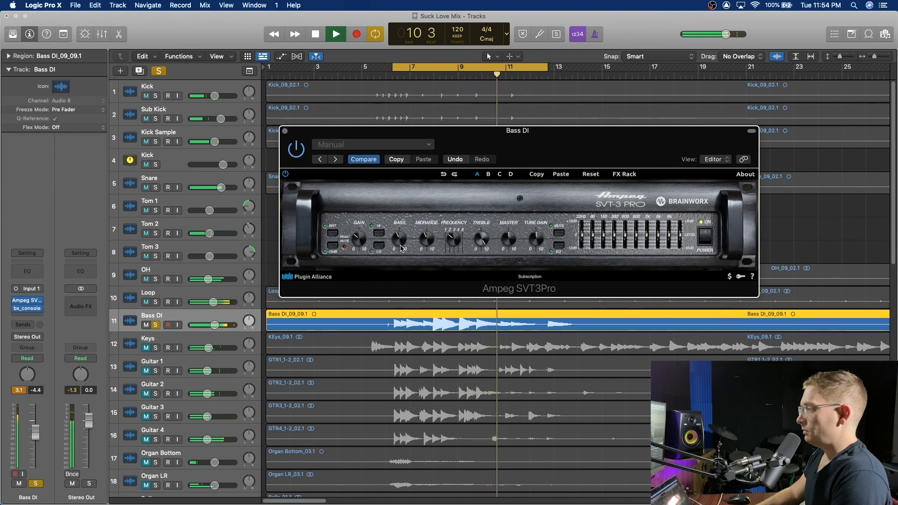
left_click(379, 234)
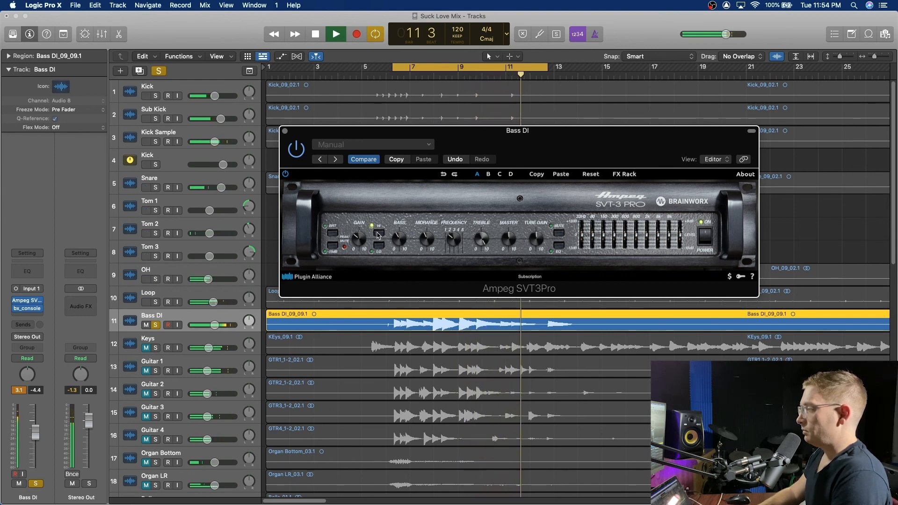
left_click(333, 234)
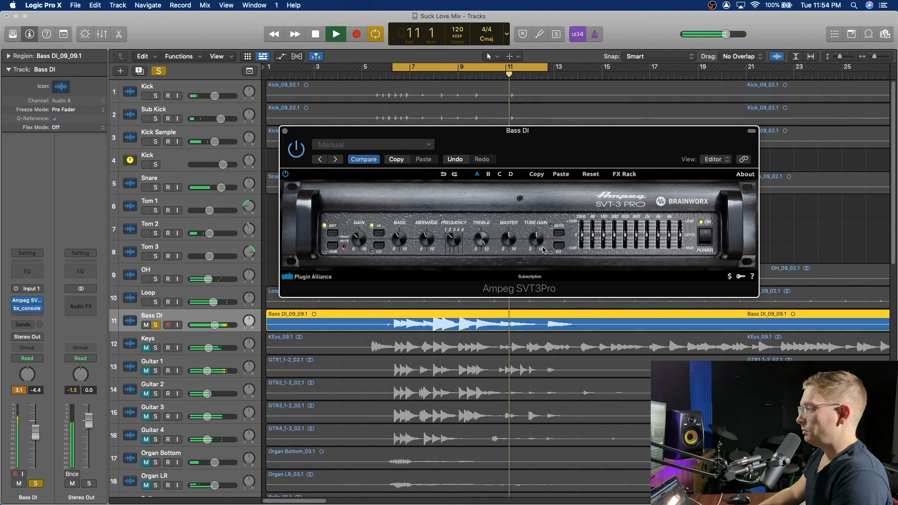
Replay the soloed bass through the amp from the cycle start, close the Ampeg plug-in, and stop playback
key("space")
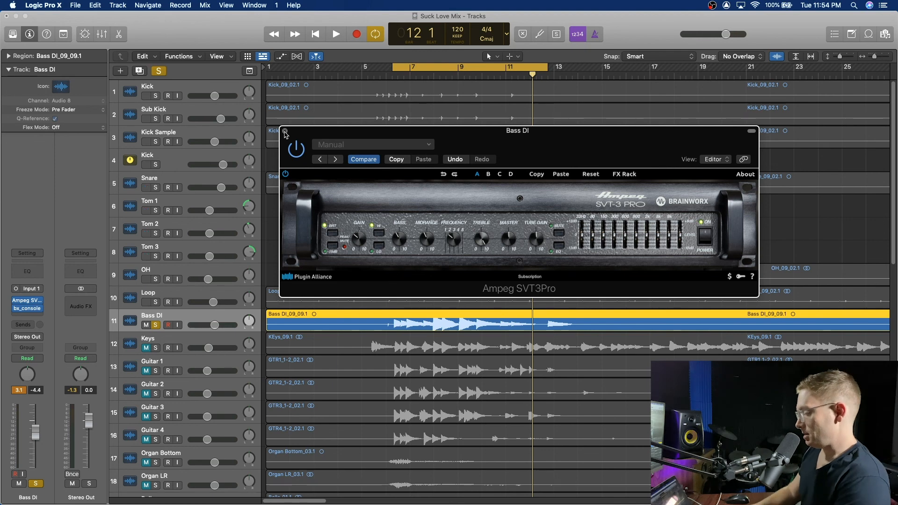
key("space")
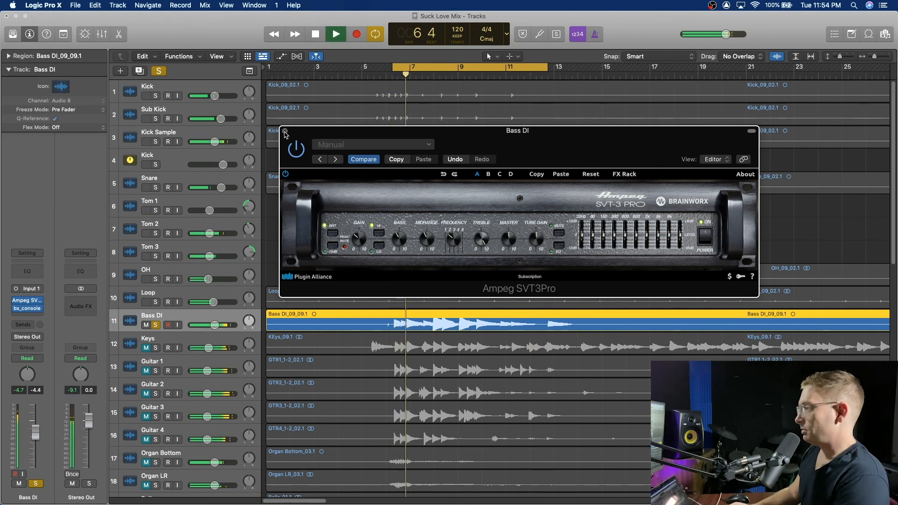
left_click(285, 131)
key("space")
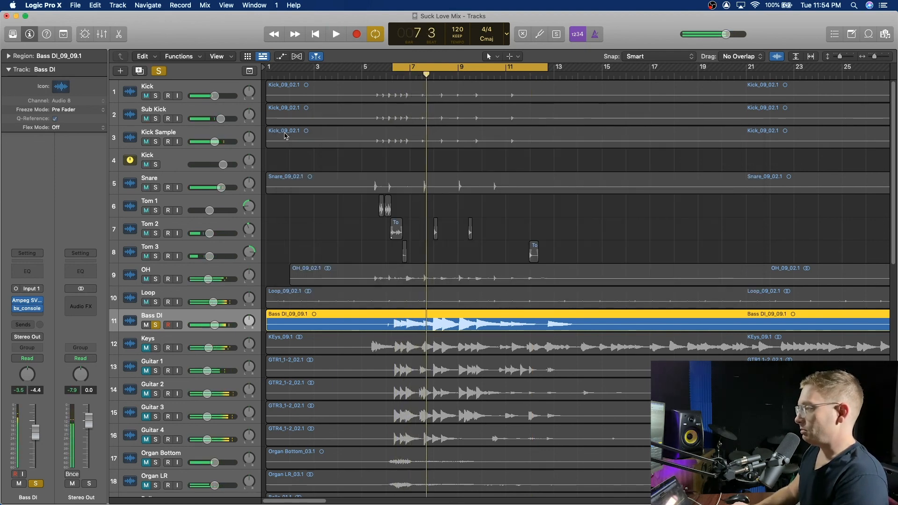
Readjust the compressor threshold in Bass DI's bx_console while the bass plays, and close the plug-in
left_click(28, 311)
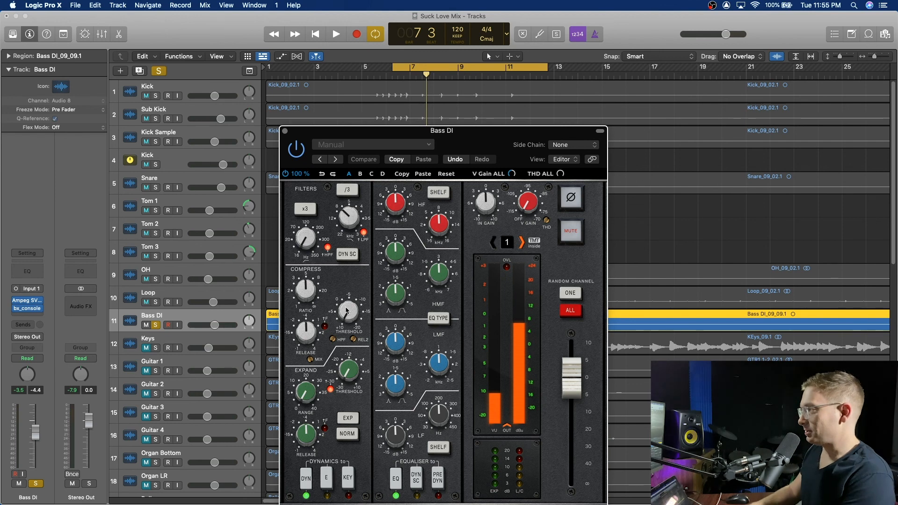
key("space")
left_click_drag(347, 311, 359, 303)
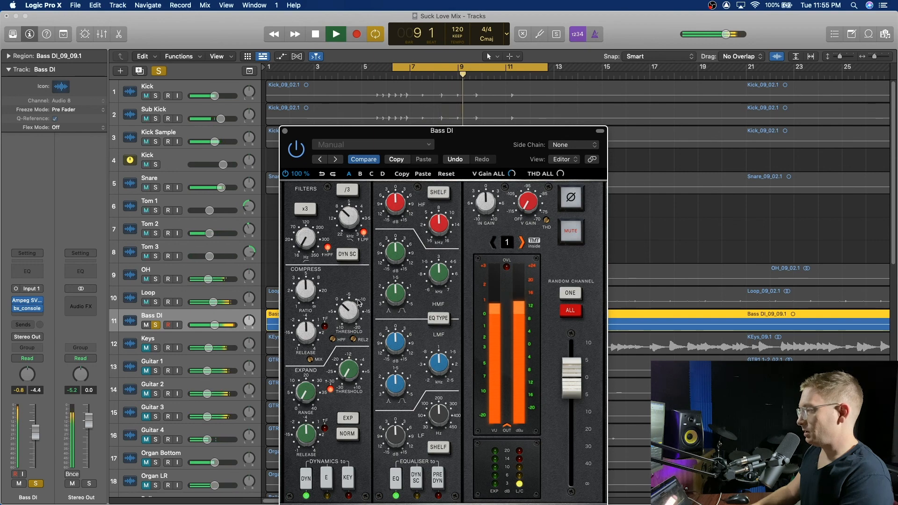
key("space")
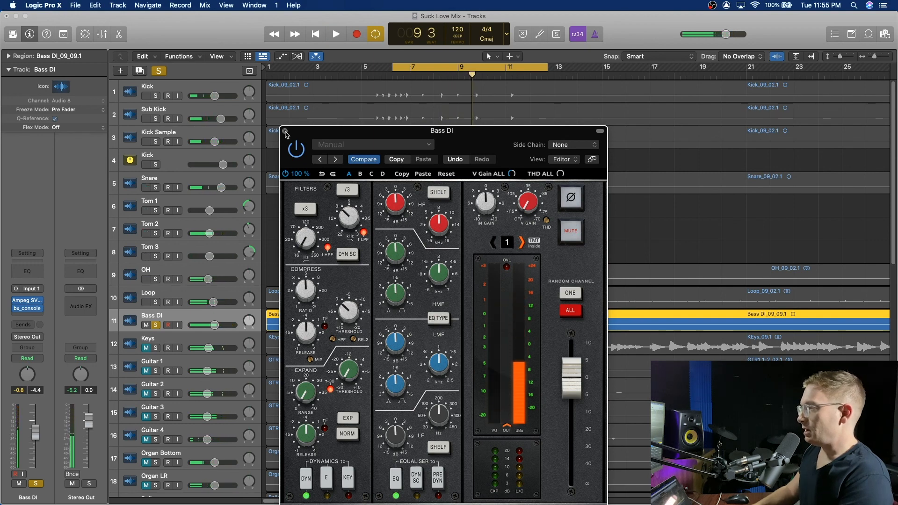
left_click(285, 132)
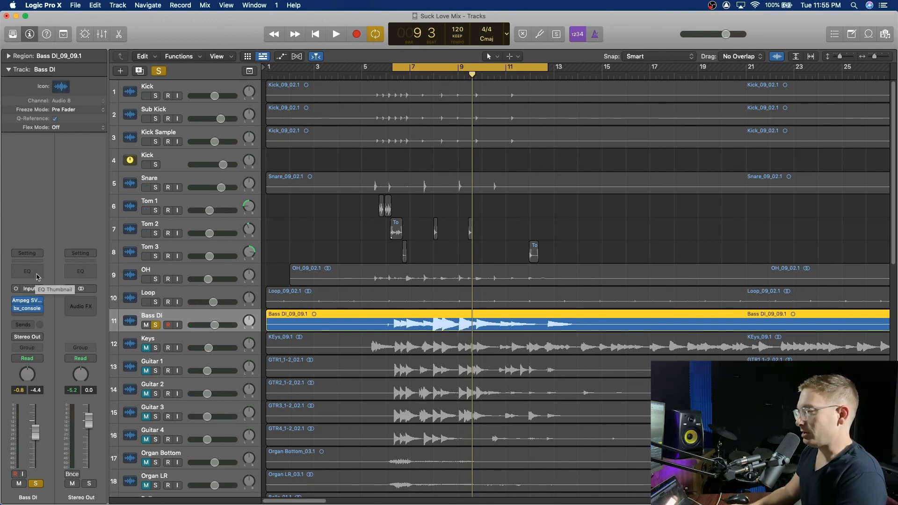
Add a Channel EQ to Bass DI and cut 2.7 dB at 50.5 Hz with a Q of 1.40
left_click(38, 277)
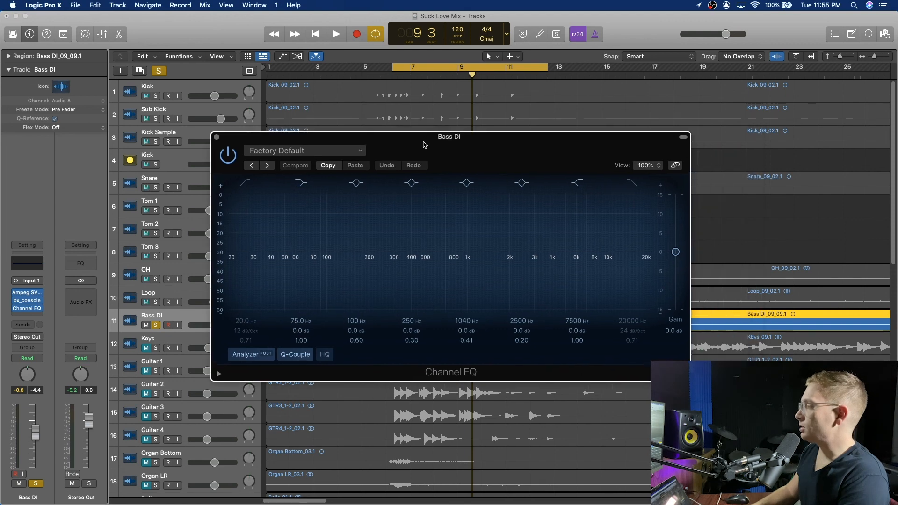
mouse_move(425, 145)
left_mouse_down()
mouse_move(405, 143)
mouse_move(432, 138)
left_mouse_up()
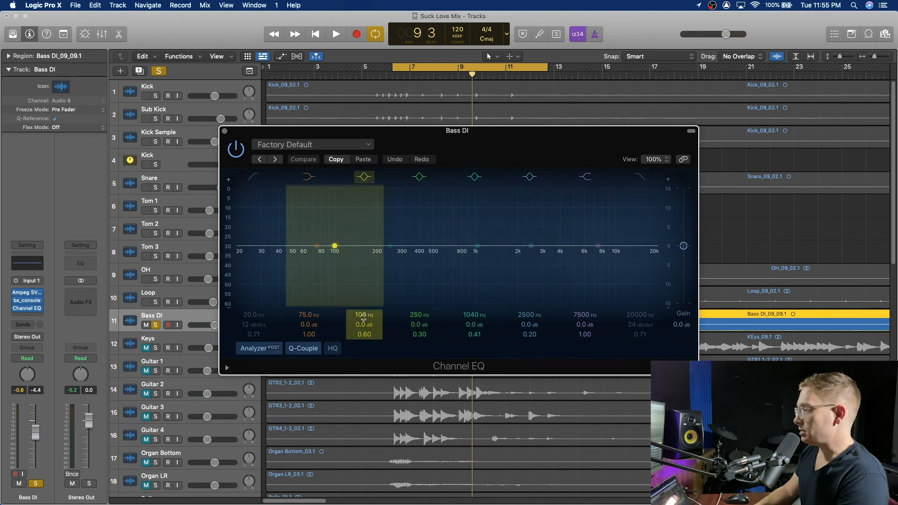
left_click_drag(364, 315, 364, 336)
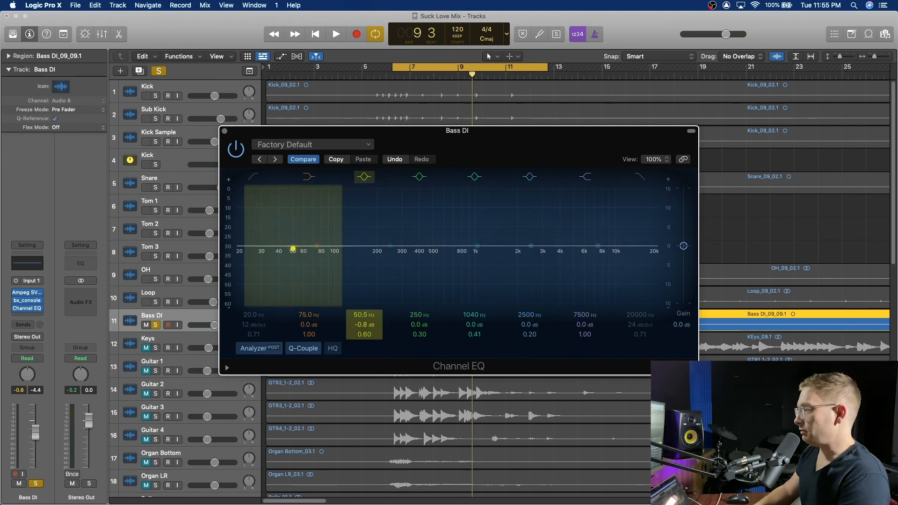
left_click_drag(364, 325, 364, 328)
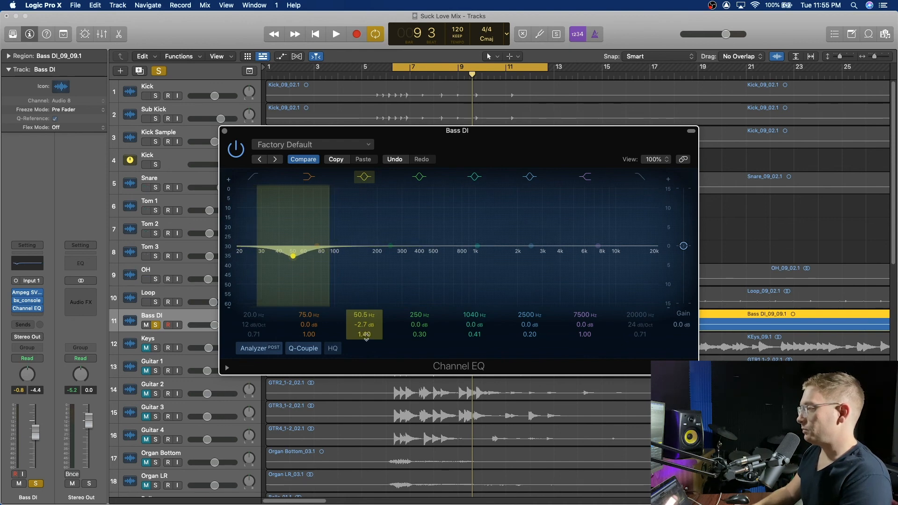
Boost 2.4 dB at 99.5 Hz with a Q of 1.80, and deepen the 50.5 Hz cut to -4.4 dB during playback
mouse_move(418, 314)
left_mouse_down()
mouse_move(418, 337)
mouse_move(418, 326)
left_mouse_up()
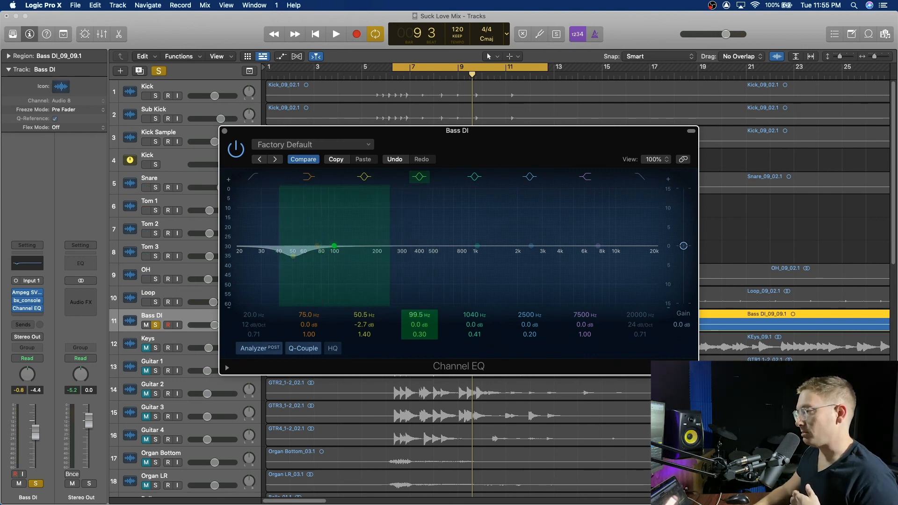
left_click_drag(416, 325, 417, 331)
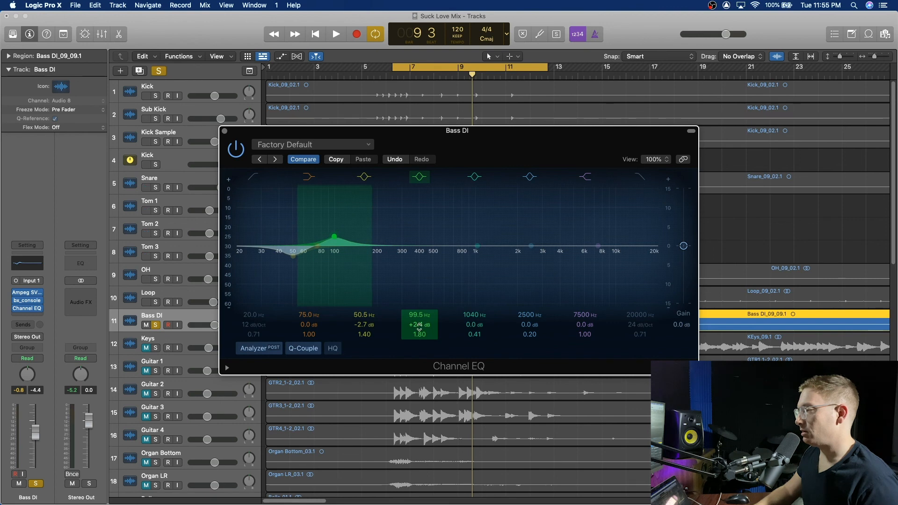
key("space")
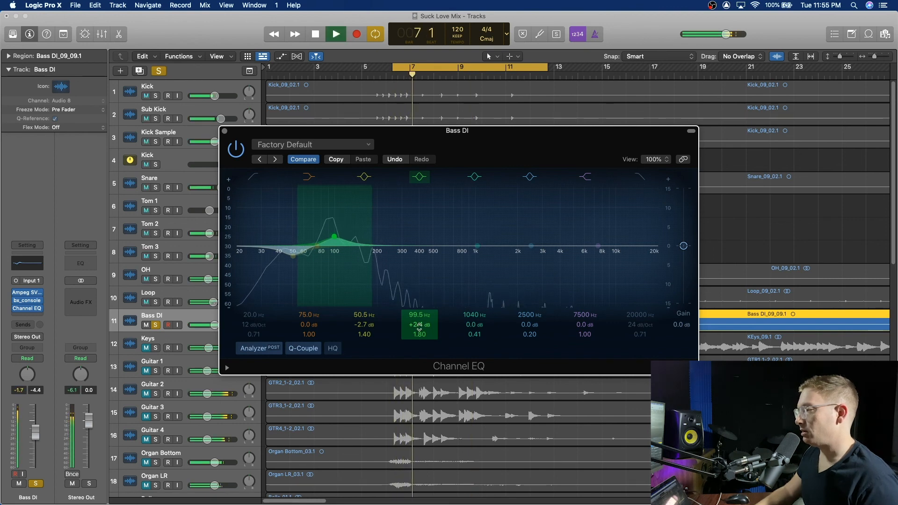
left_click_drag(363, 325, 364, 332)
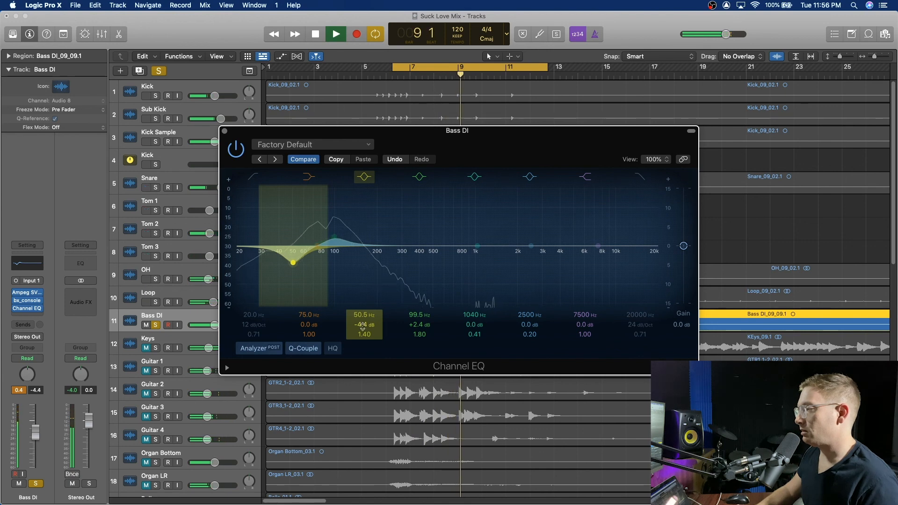
Boost the Channel EQ's 2500 Hz band by 1.9 dB
left_click(423, 327)
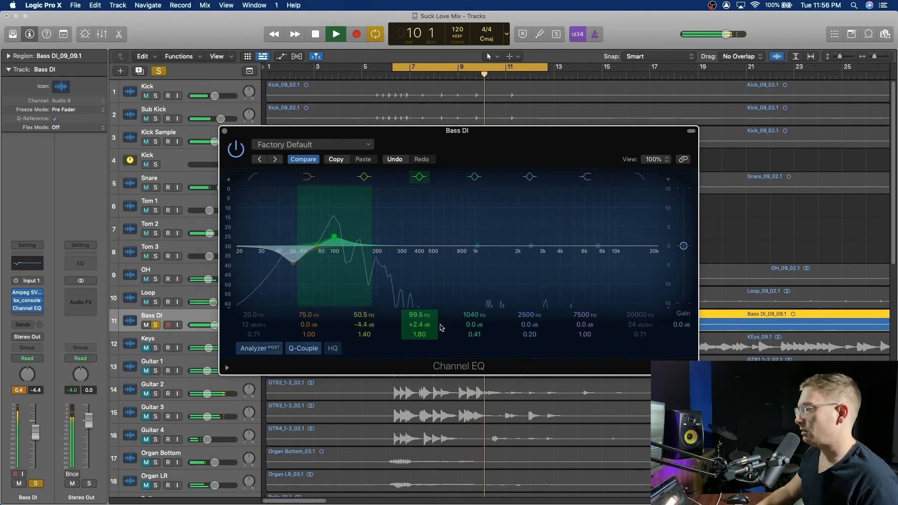
left_click(474, 317)
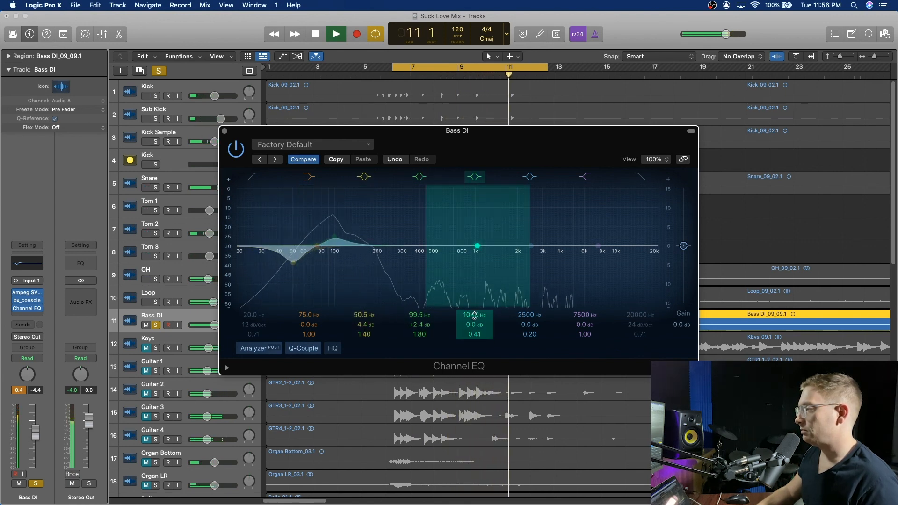
left_click(530, 326)
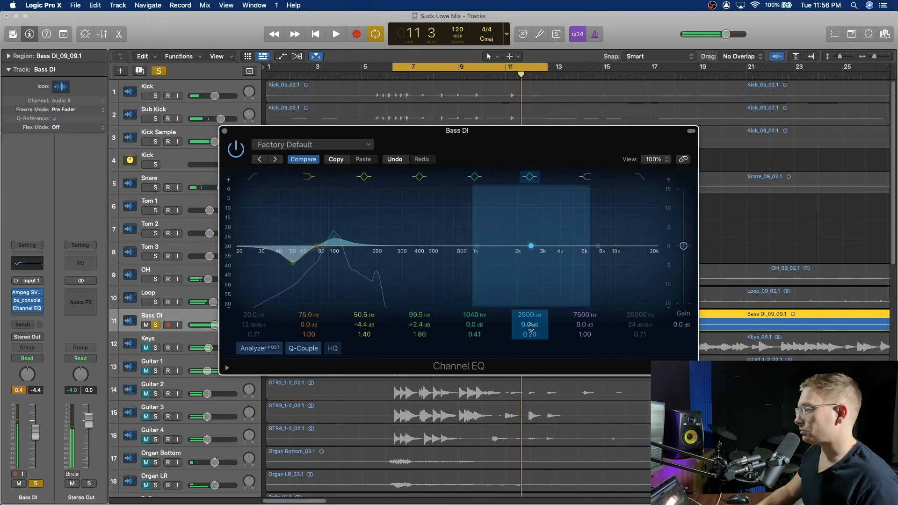
left_click_drag(530, 325, 530, 319)
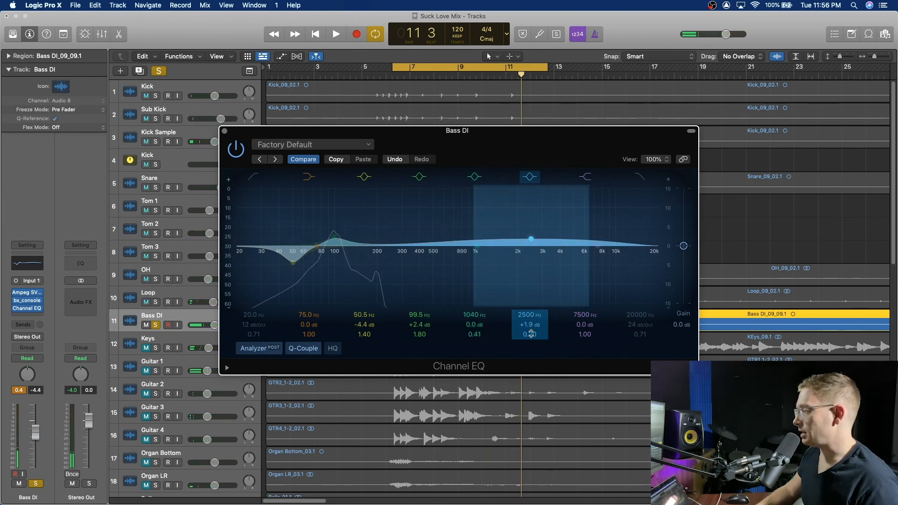
Narrow the Channel EQ's 2500 Hz band to a Q of 2.60 and turn it into a 4.0 dB cut at 4180 Hz during playback
scroll(531, 333, "up", 6)
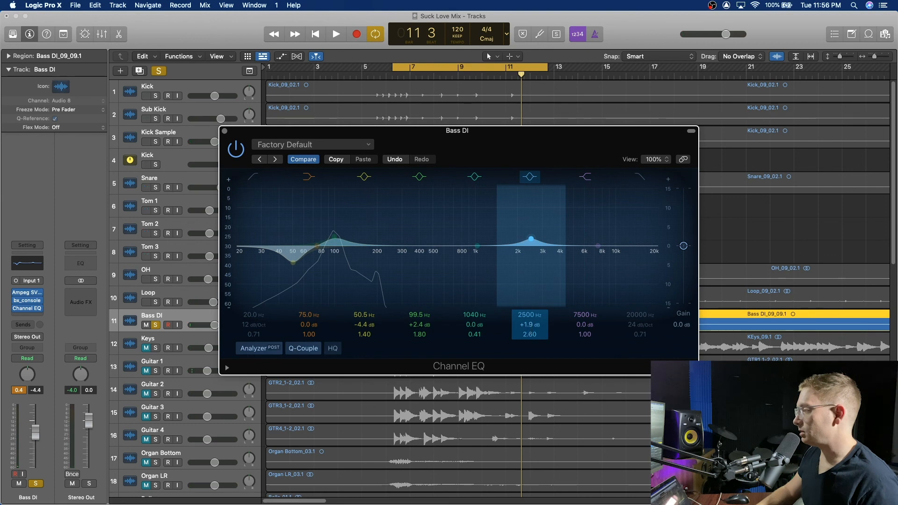
key("space")
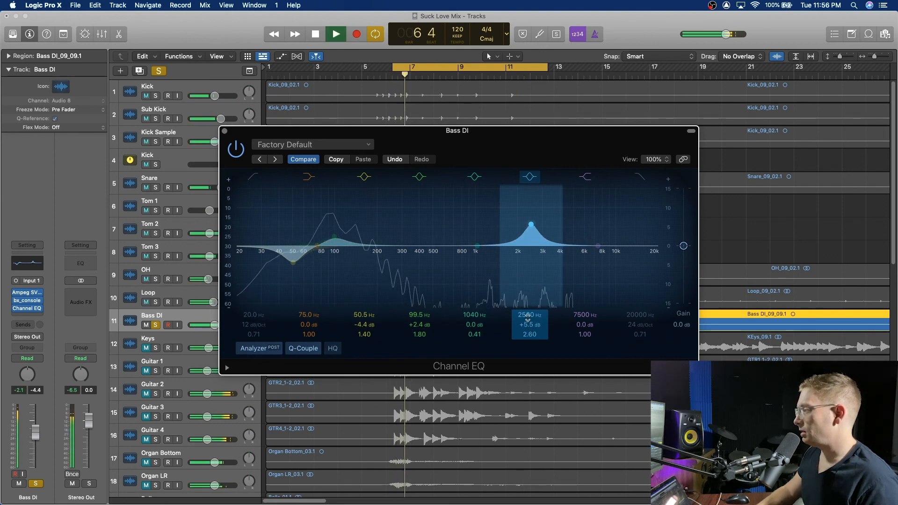
left_click_drag(531, 227, 562, 260)
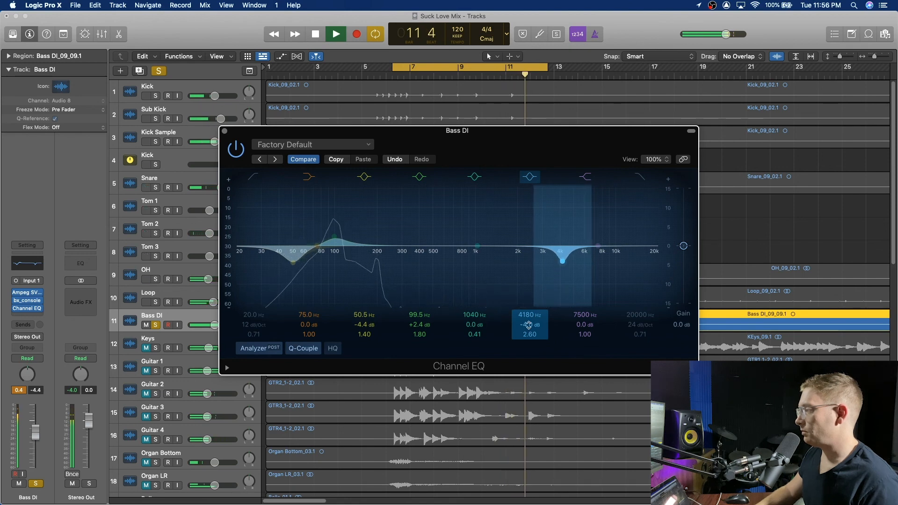
Set the Channel EQ's high shelf to -2.3 dB at 1020 Hz, close the plug-in, and stop playback
mouse_move(577, 318)
left_mouse_down()
mouse_move(582, 352)
mouse_move(581, 315)
left_mouse_up()
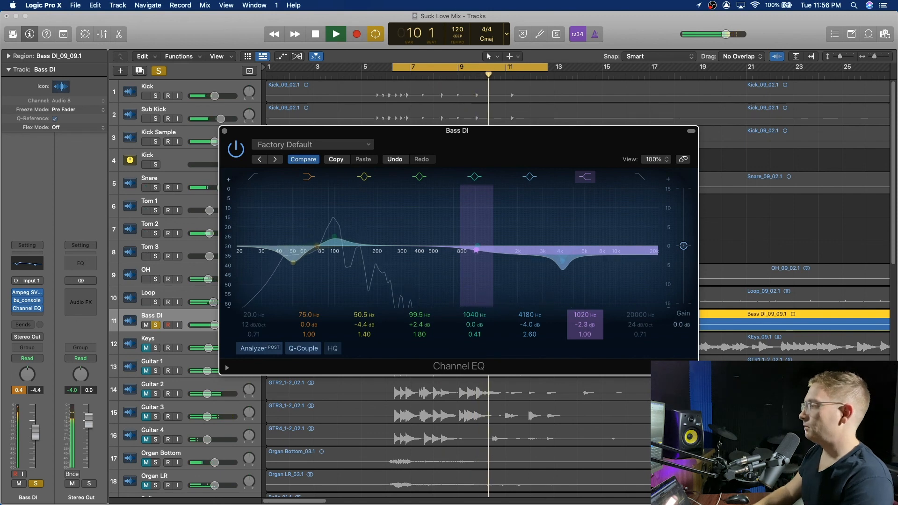
left_click(225, 131)
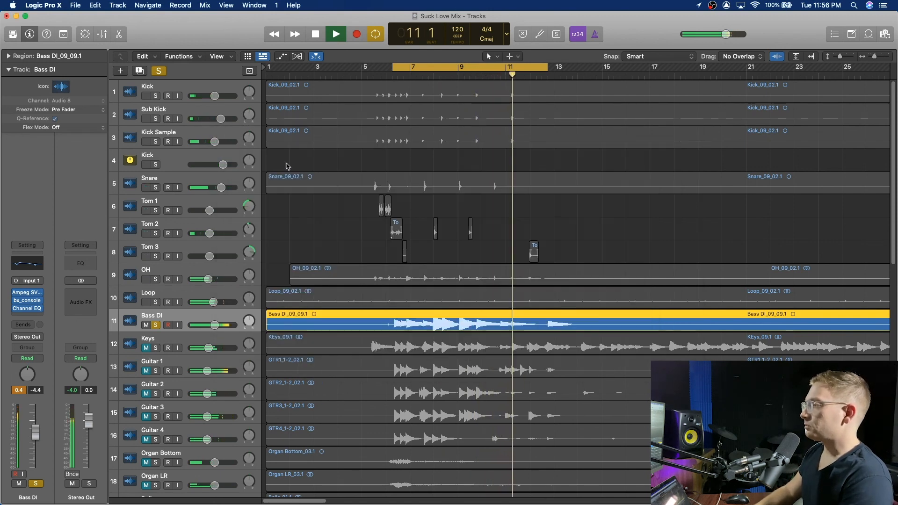
key("space")
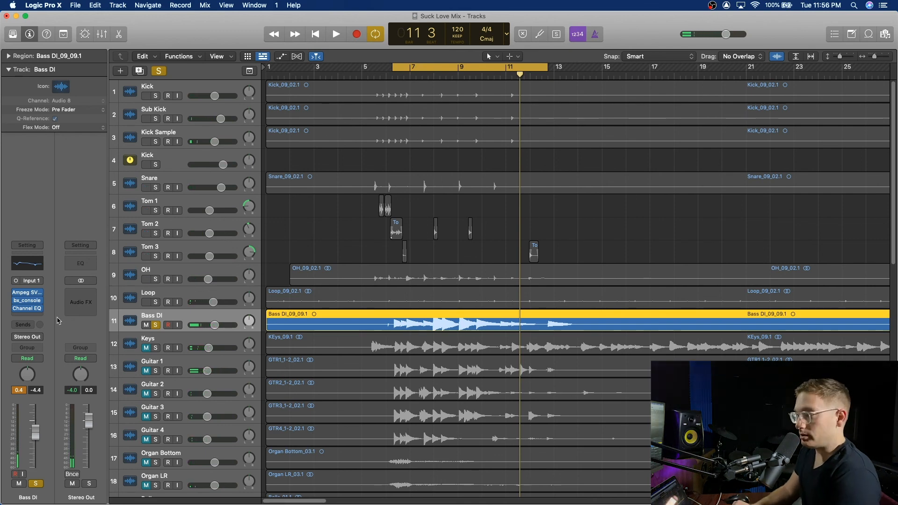
left_click(36, 317)
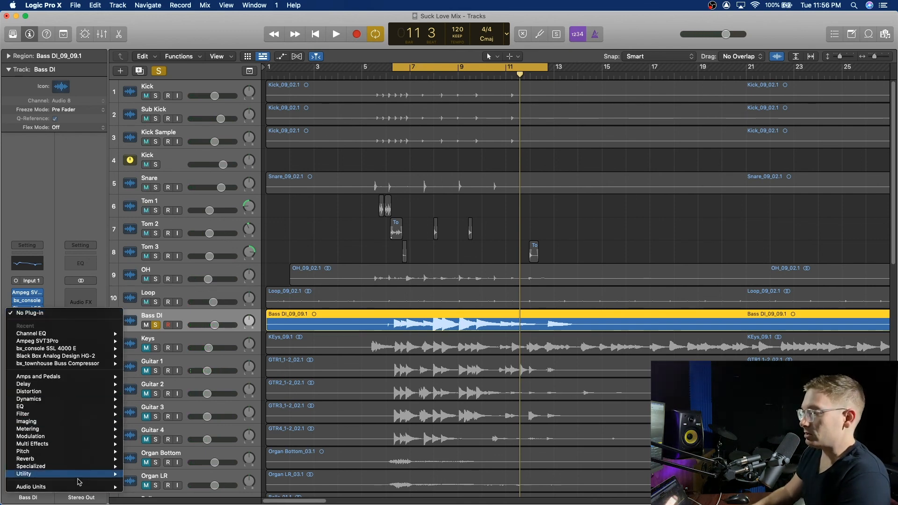
mouse_move(107, 487)
mouse_move(162, 491)
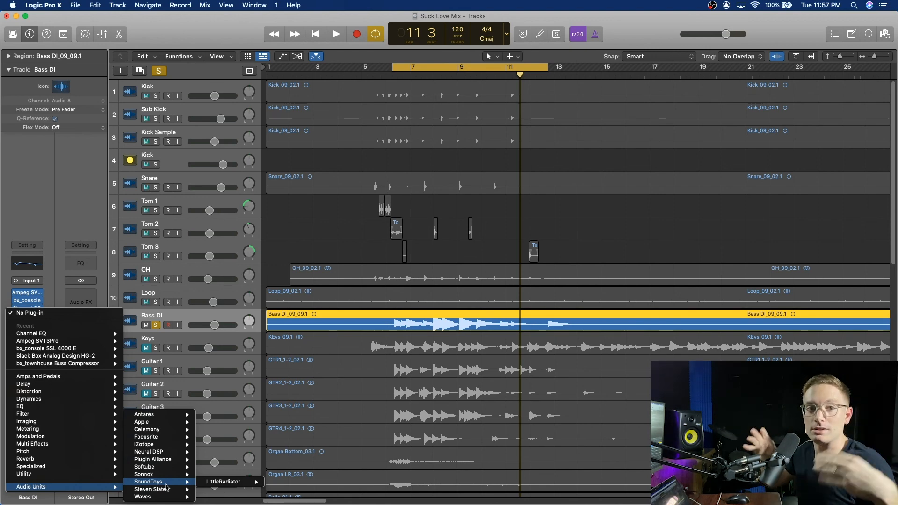
key("Escape")
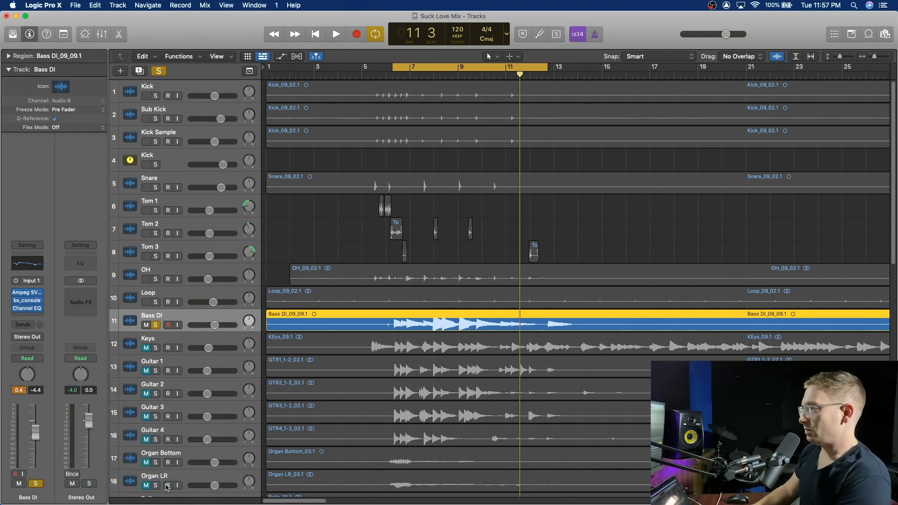
Insert the mono Waves CLA-2A compressor after the Channel EQ on Bass DI
left_click(37, 308)
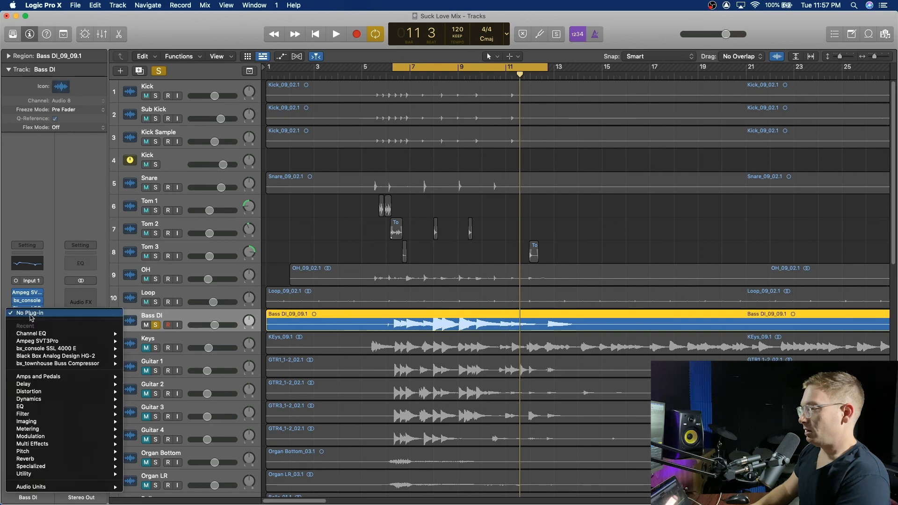
mouse_move(50, 486)
mouse_move(164, 498)
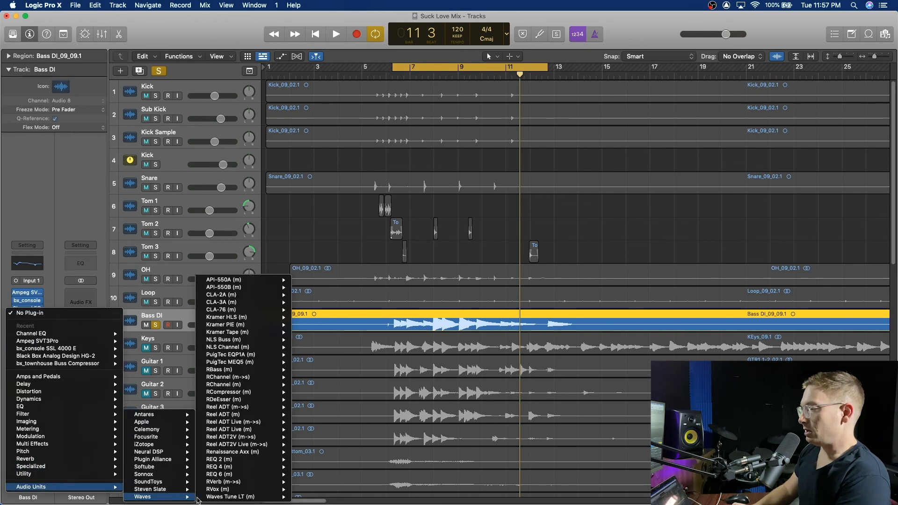
mouse_move(265, 296)
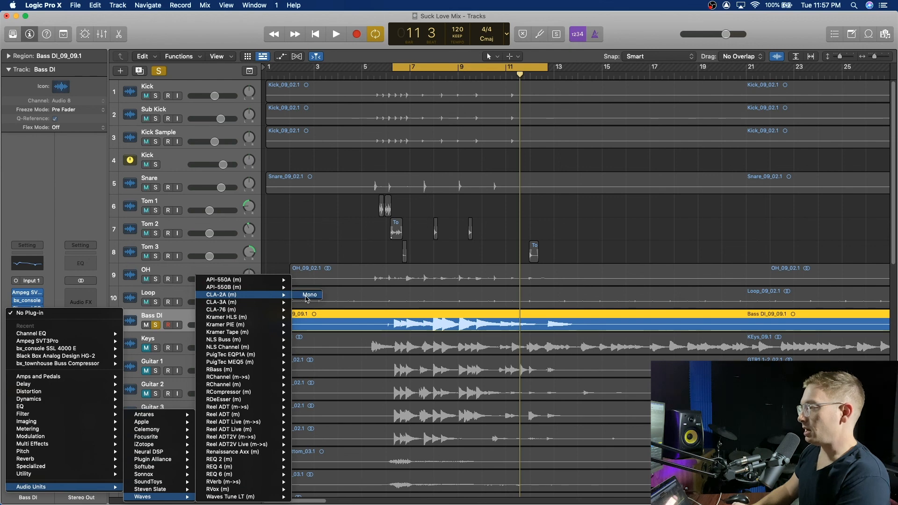
left_click(308, 294)
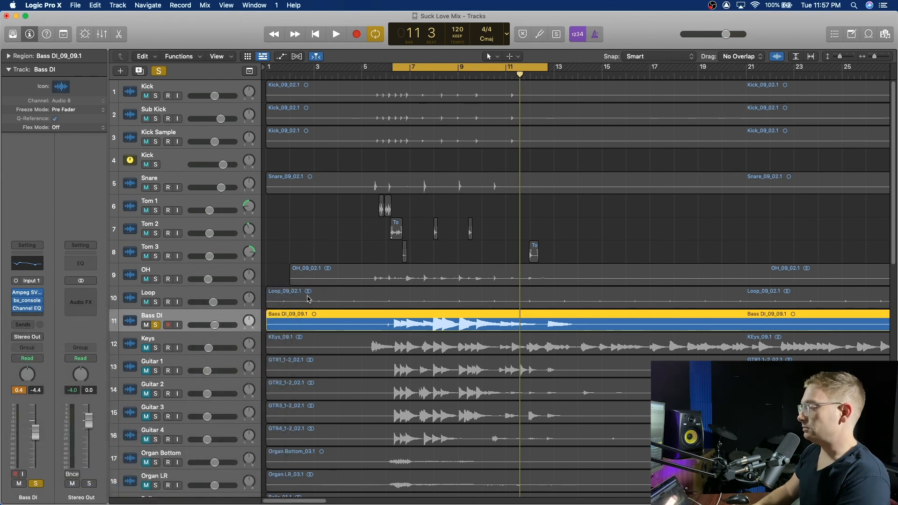
Adjust the CLA-2A's Peak Reduction while the soloed bass plays, close the plug-in, and stop playback
key("space")
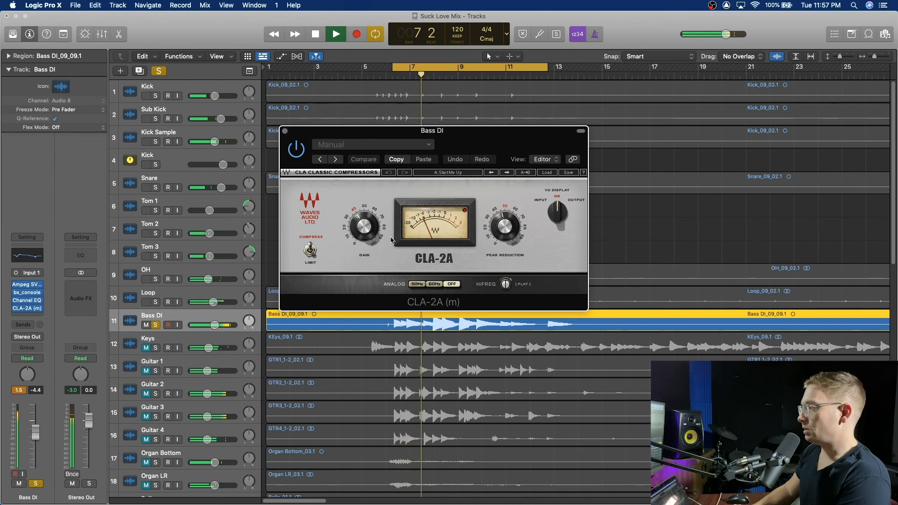
key("space")
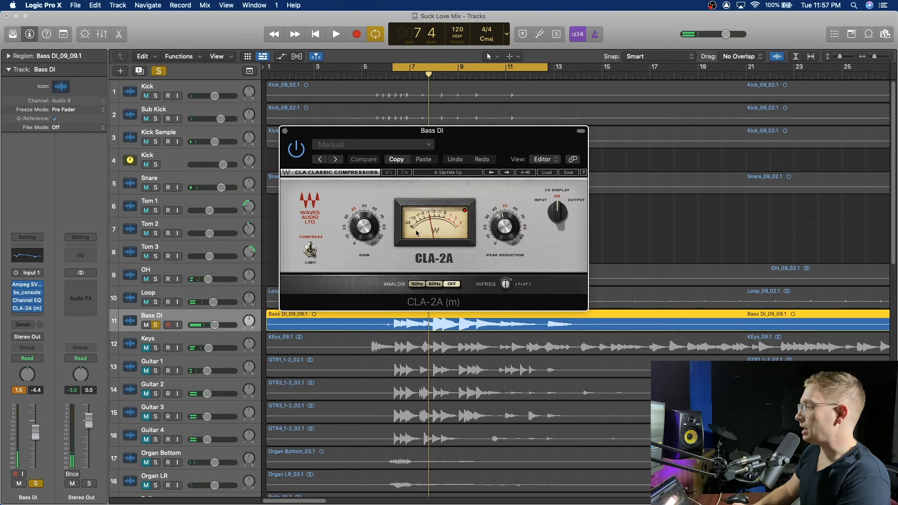
key("space")
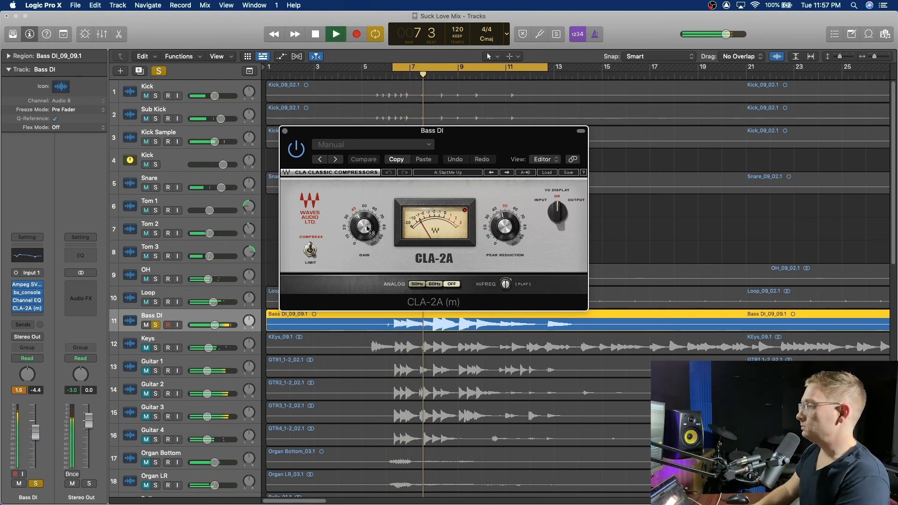
mouse_move(505, 227)
left_mouse_down()
mouse_move(505, 215)
mouse_move(507, 230)
left_mouse_up()
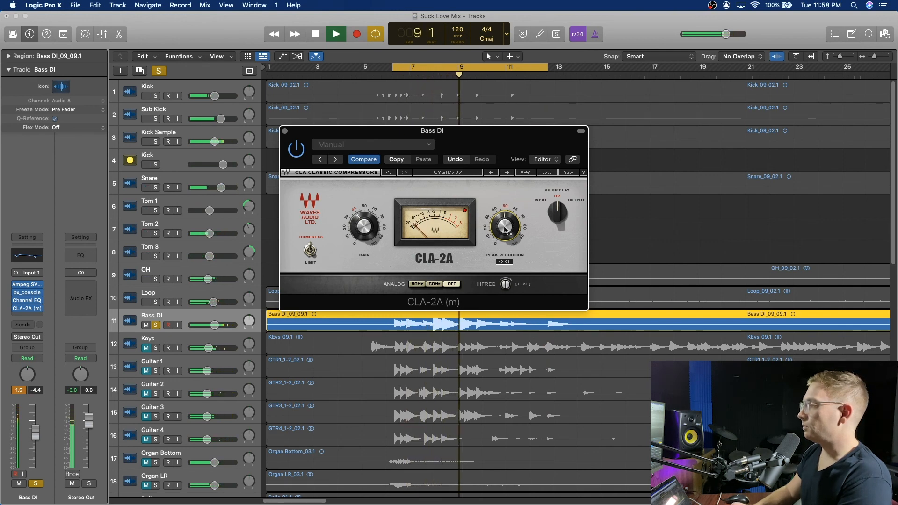
left_click(285, 131)
key("space")
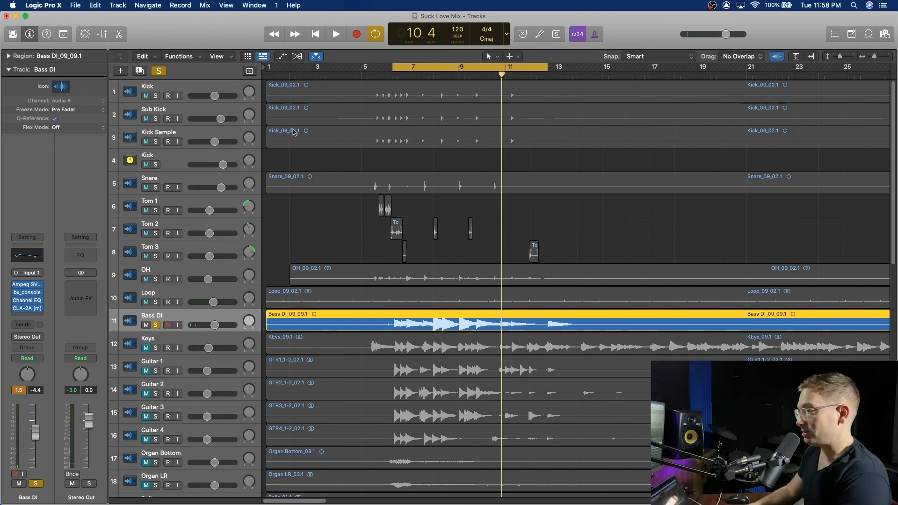
Unsolo Bass DI and rebalance its fader against the drums during playback, bringing it up from silence to -13.2 dB
left_click(156, 325)
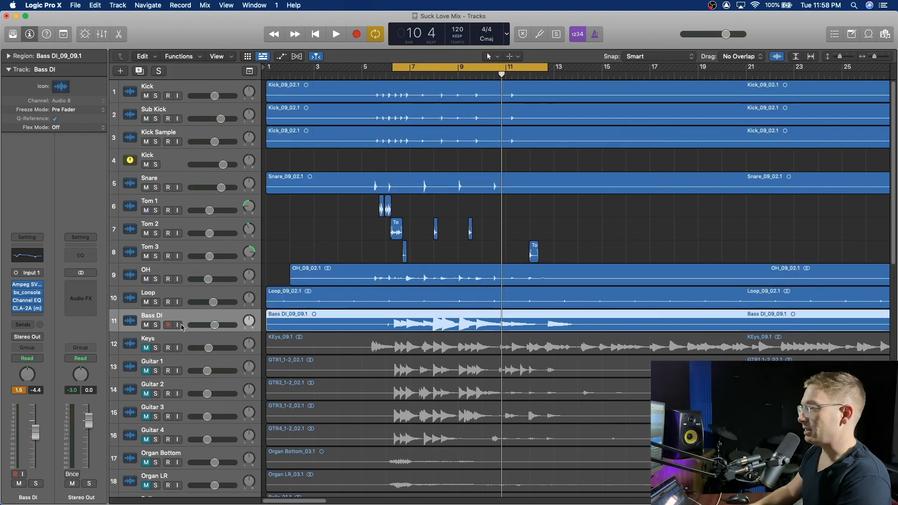
left_click_drag(217, 331, 193, 330)
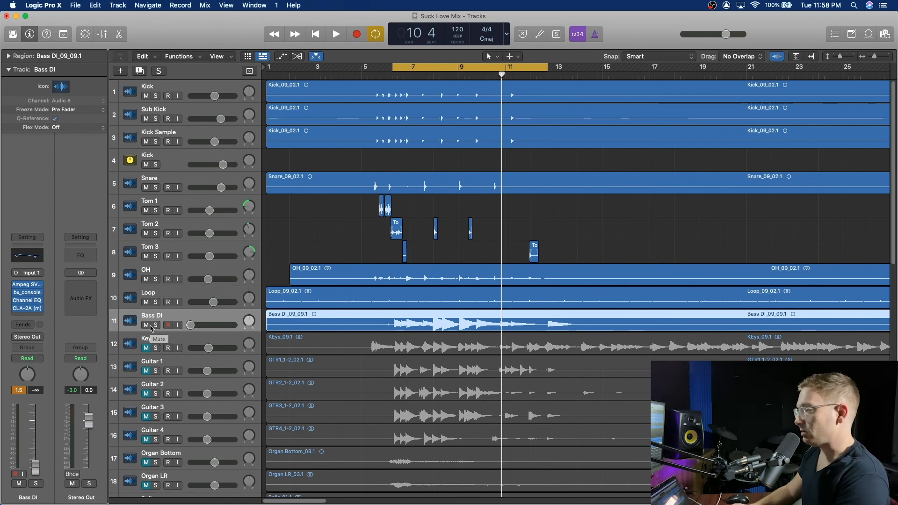
key("space")
left_click_drag(190, 325, 201, 326)
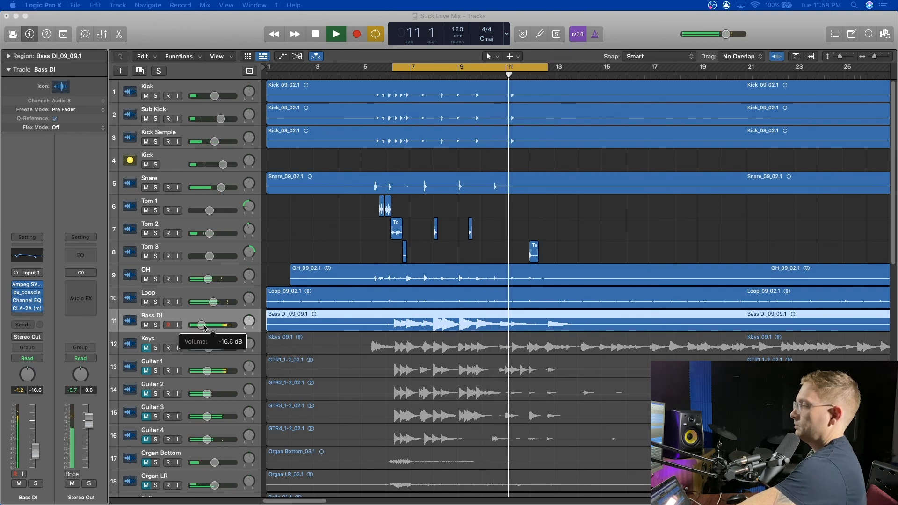
left_click_drag(205, 328, 212, 330)
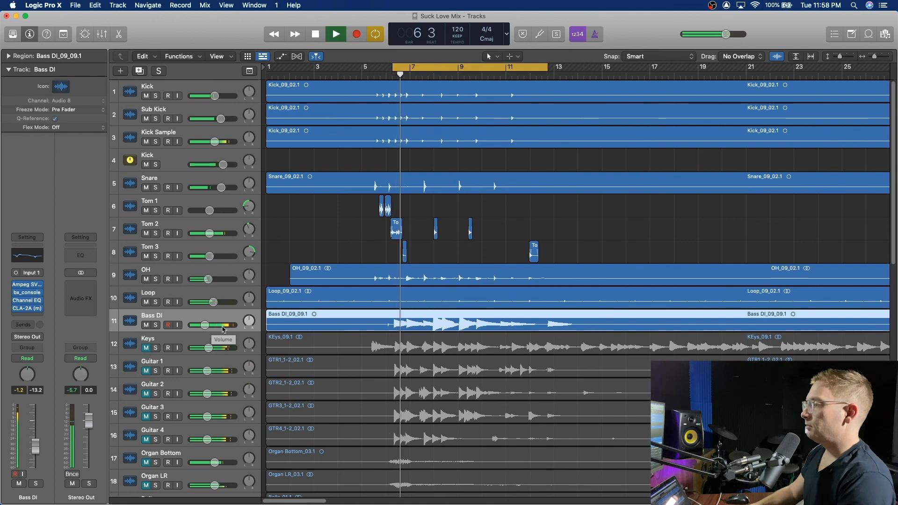
left_click_drag(223, 329, 208, 327)
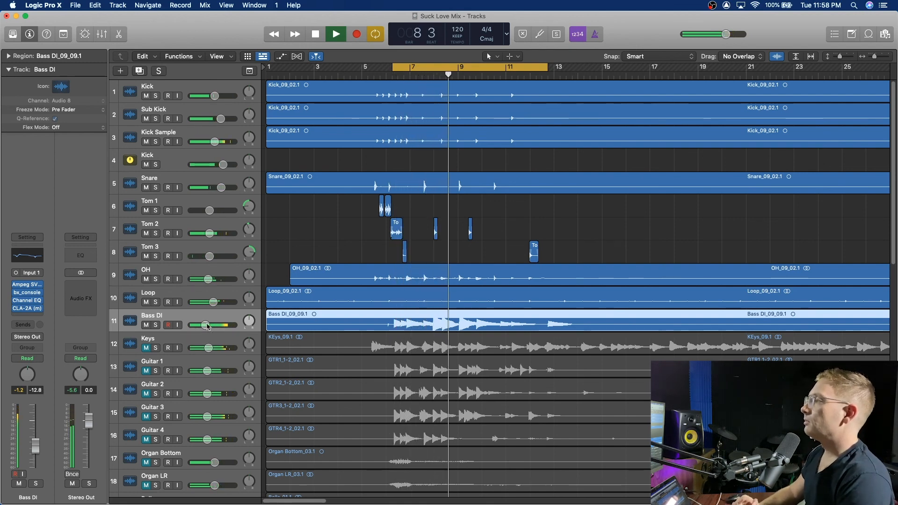
left_click_drag(208, 326, 206, 326)
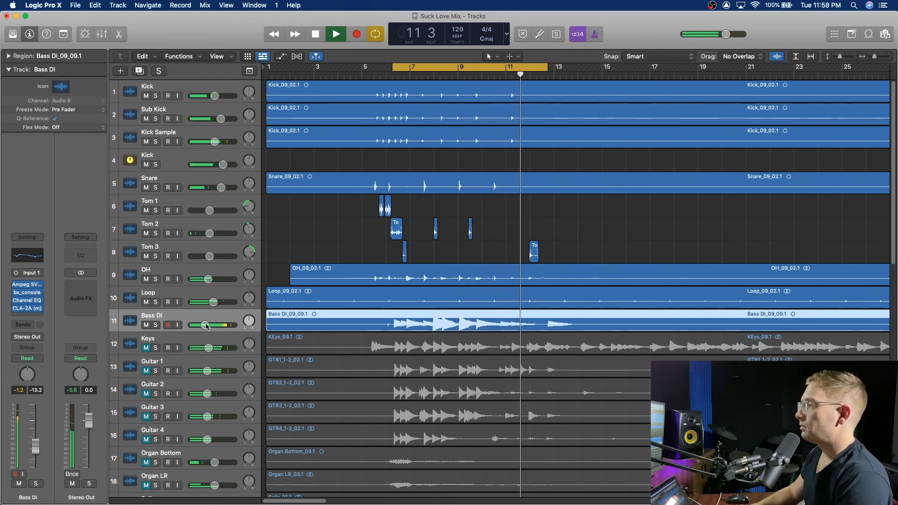
key("space")
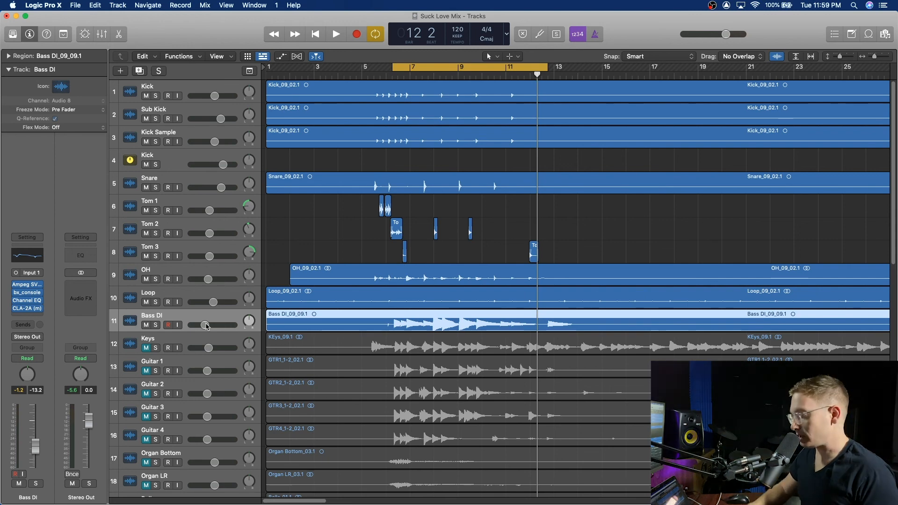
Trim Bass DI's volume to -13.4 dB and turn off the cycle range
key("space")
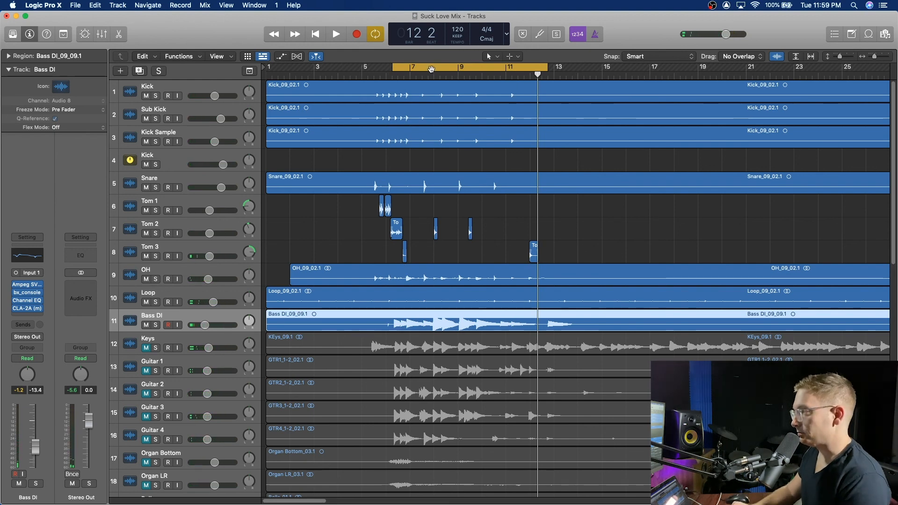
left_click(431, 69)
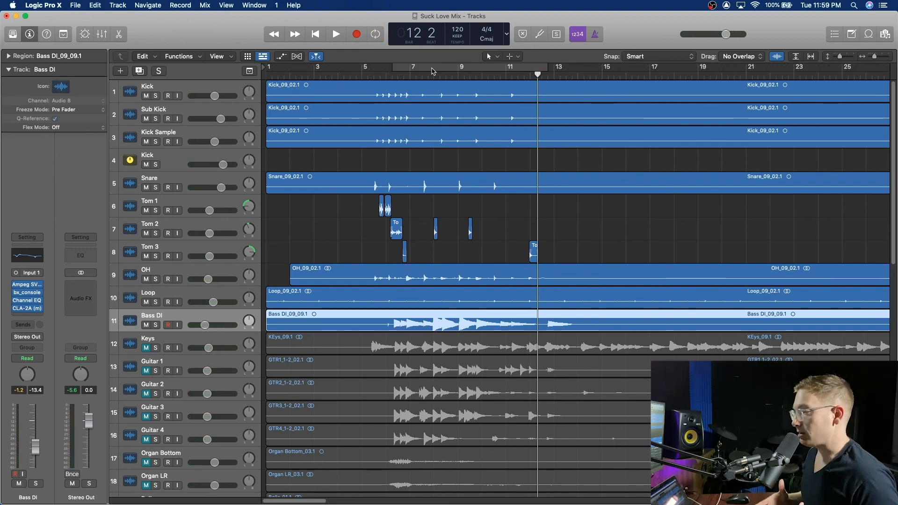